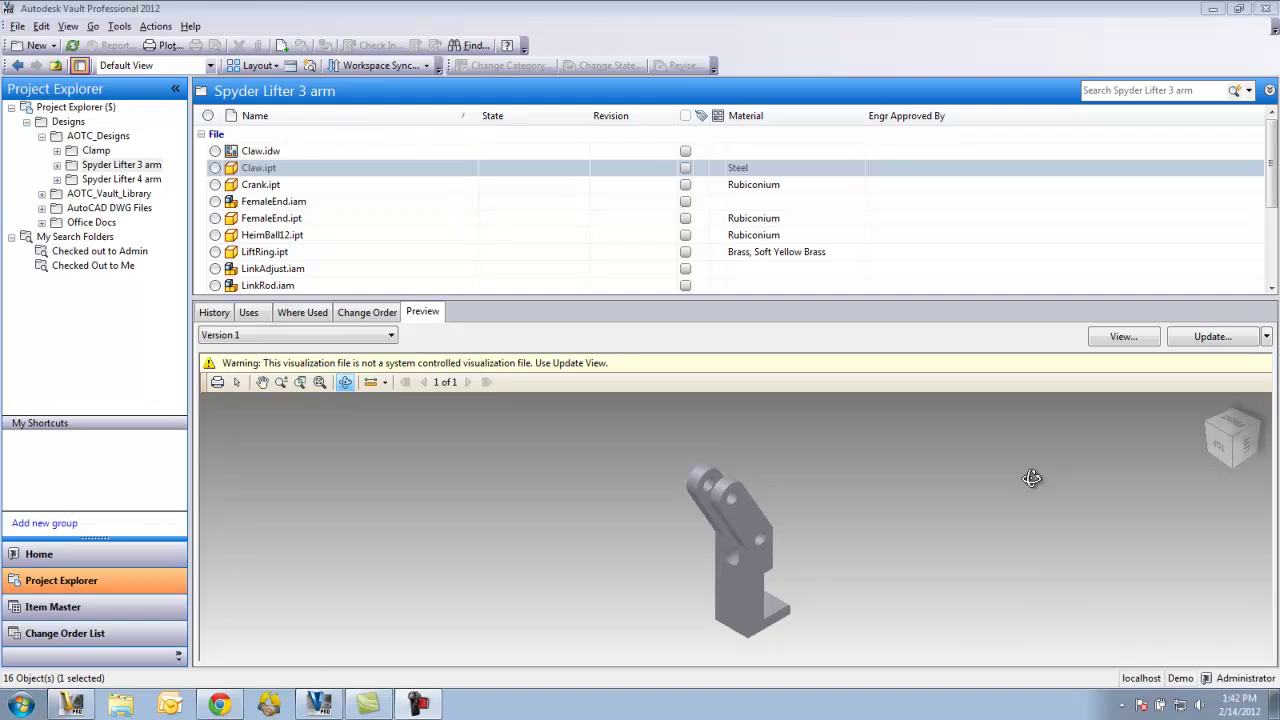
Step: Preview the Claw.idw drawing and create a new change order for it from its context menu
left_click(265, 162)
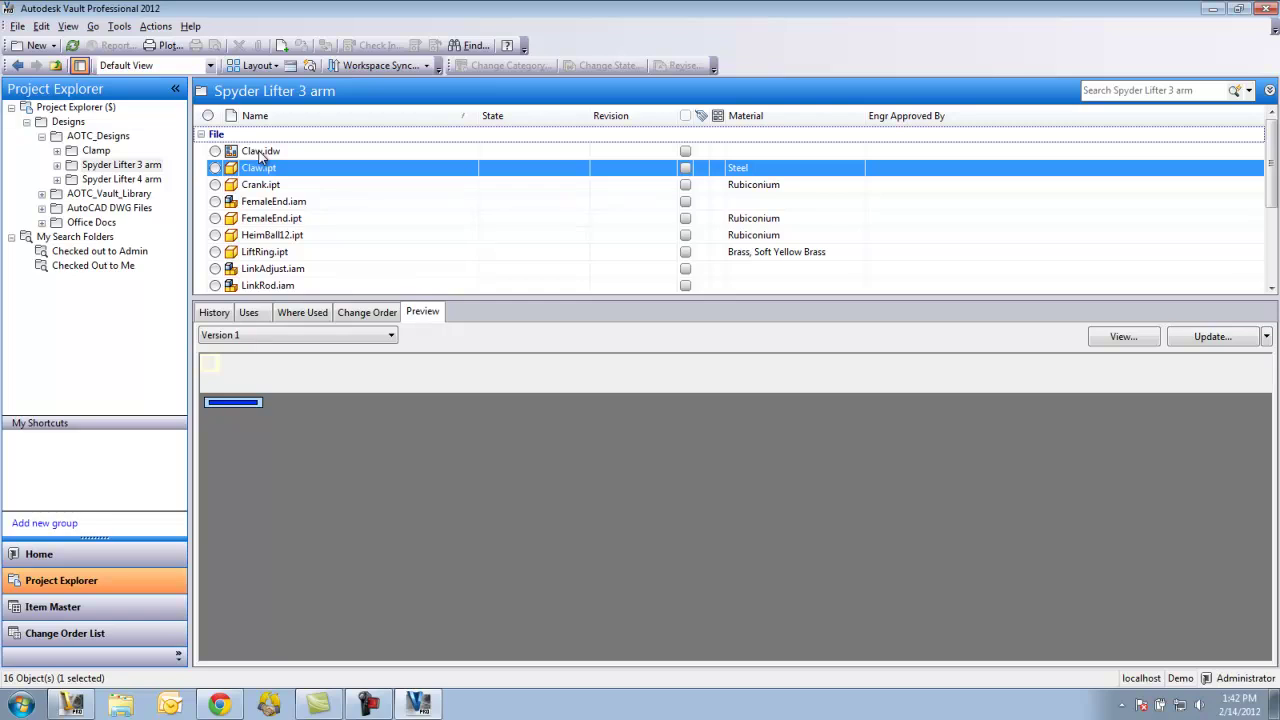
left_click(260, 153)
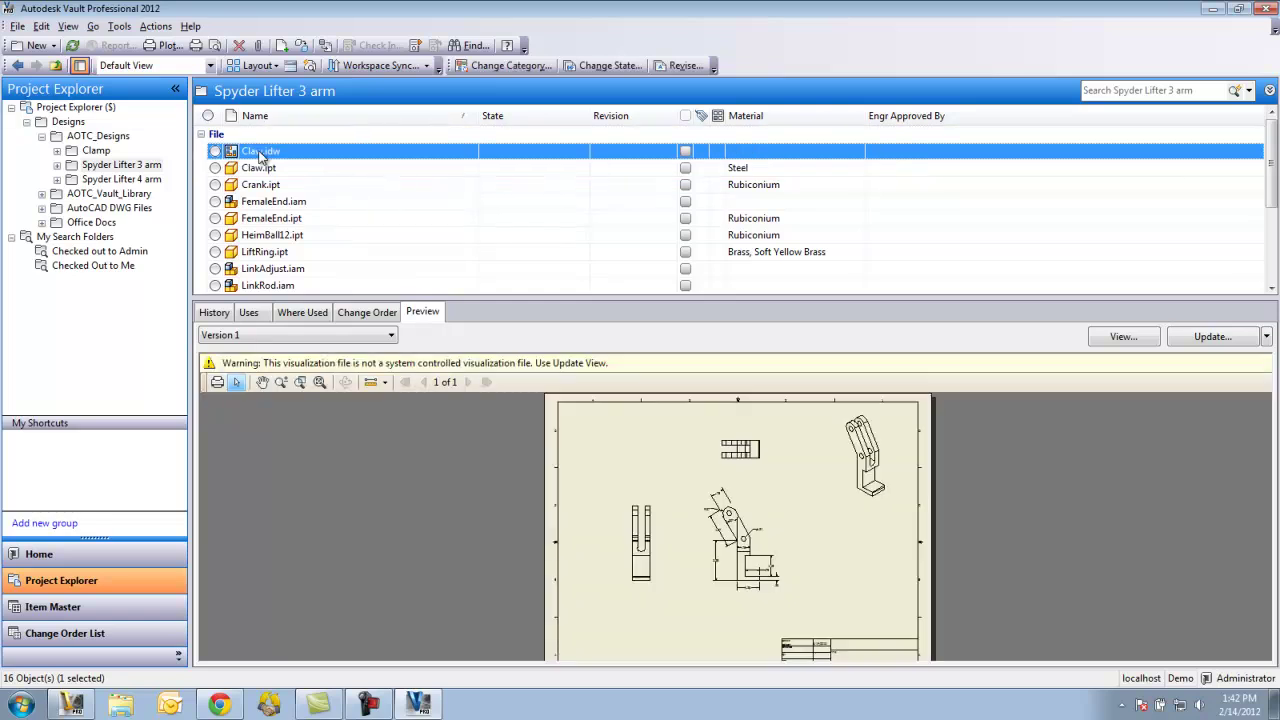
right_click(260, 155)
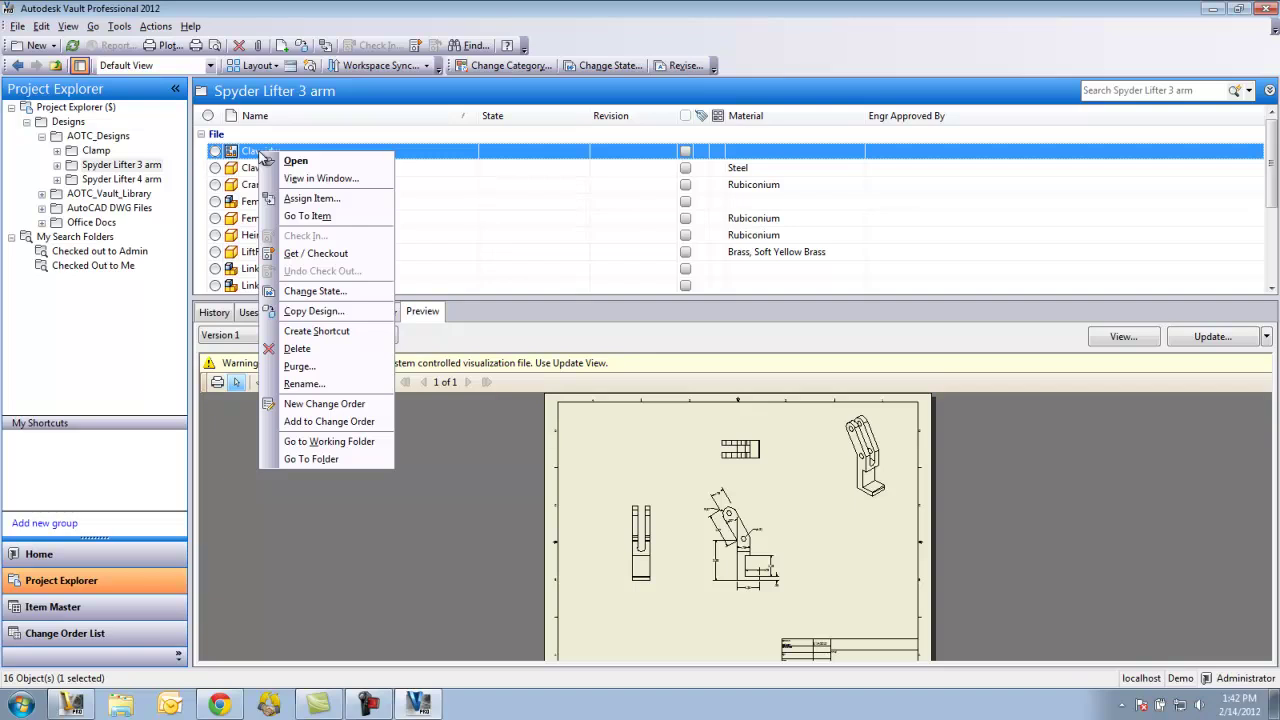
left_click(378, 404)
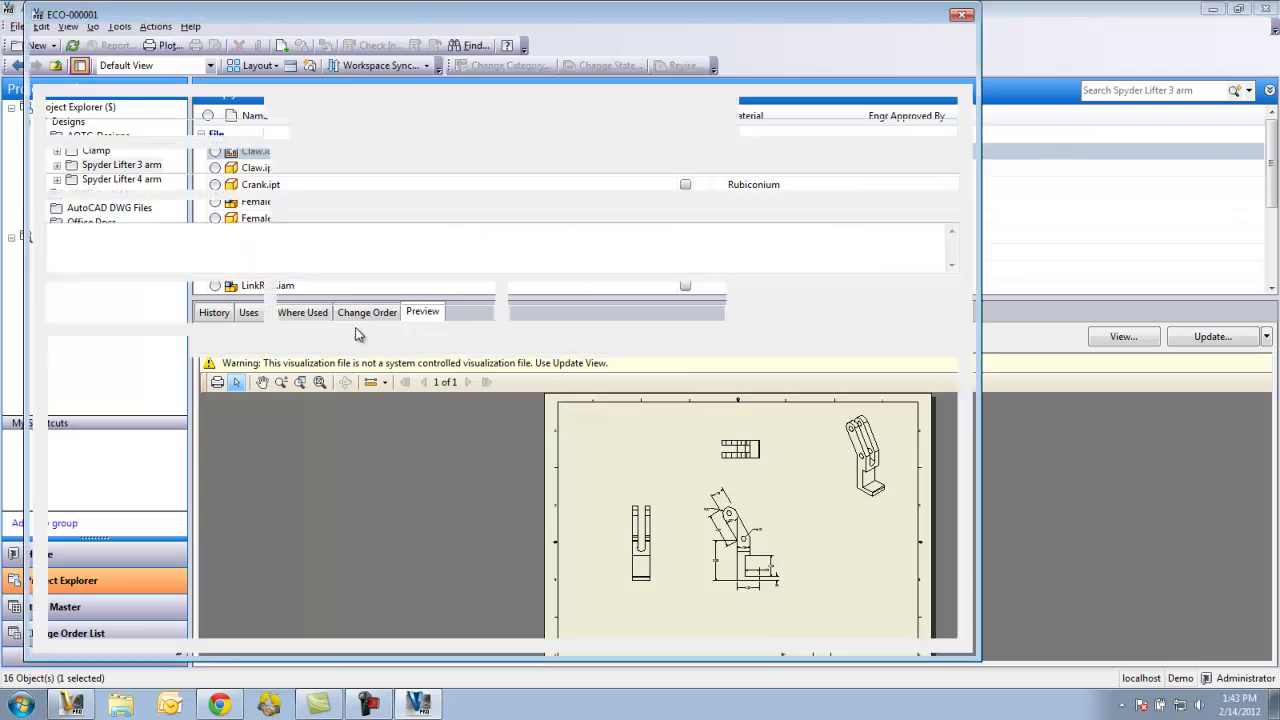
Step: Title ECO-000001 'Change profile of Claw' and describe it as 'Change the depth of the tooth profile of the claw piece'
left_click_drag(536, 30, 596, 33)
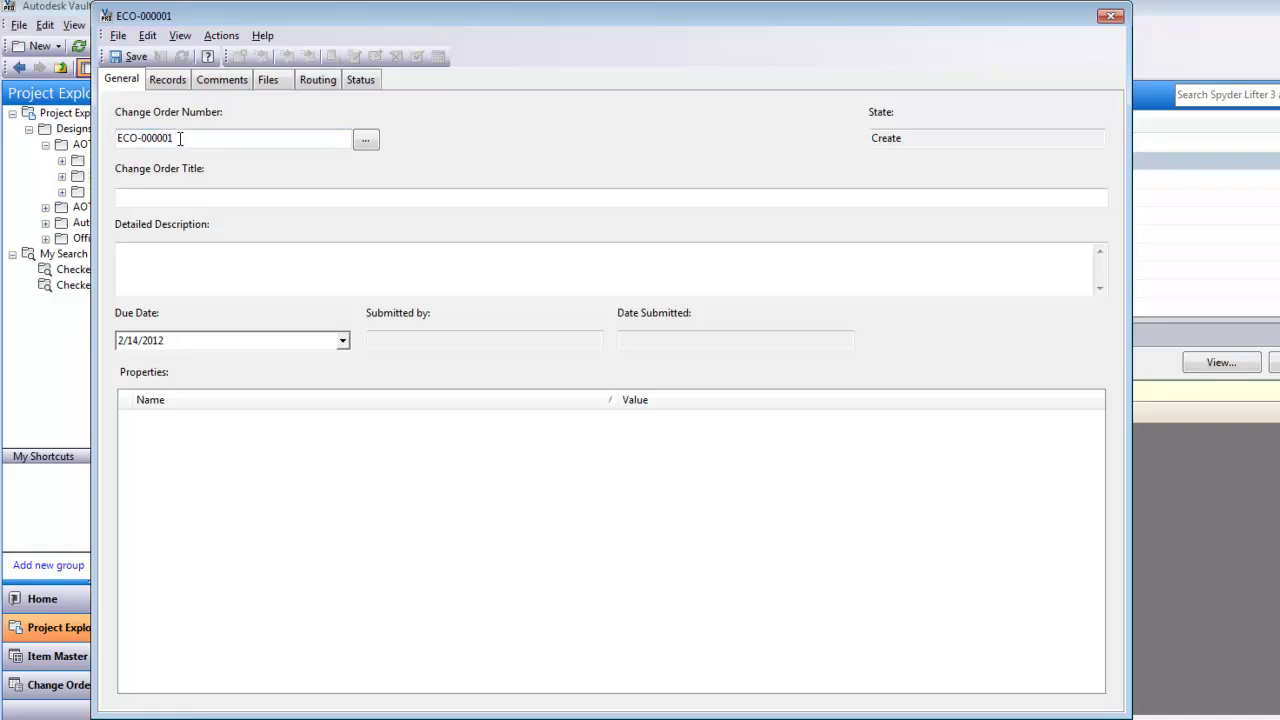
left_click(162, 196)
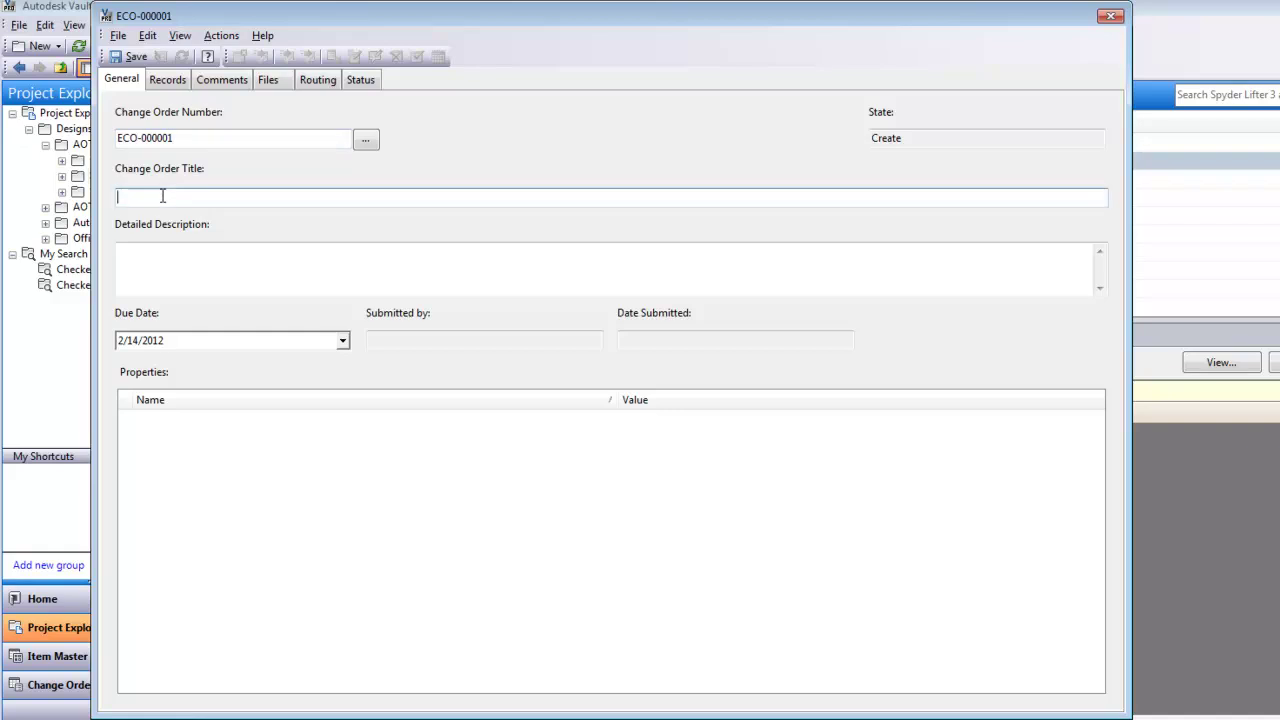
type("Change profile of Claw")
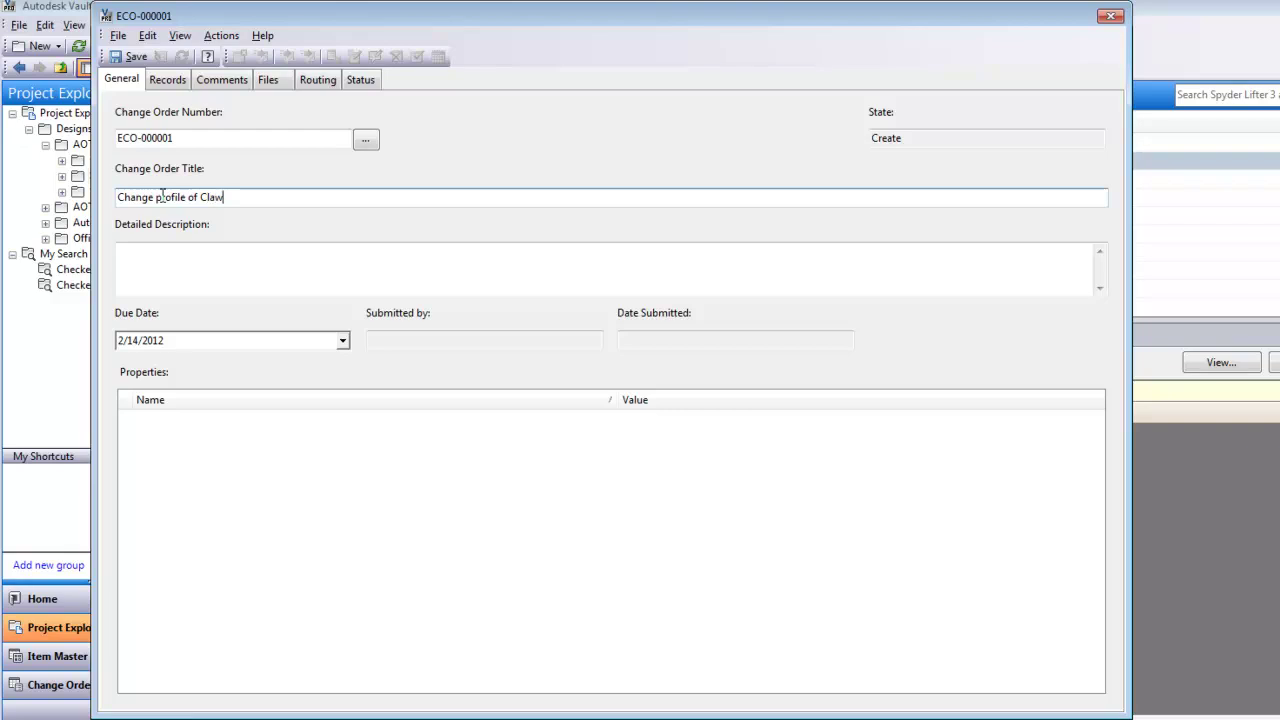
left_click(150, 252)
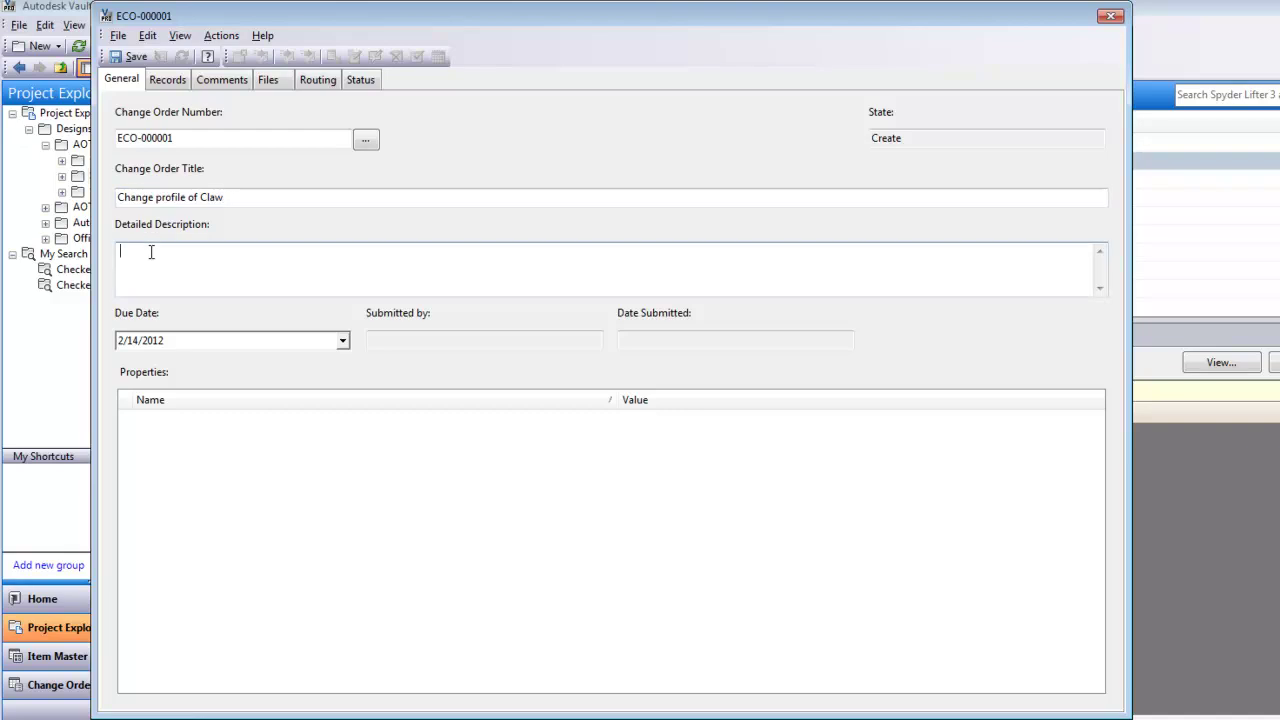
type("Change the depth of the tooth profile of the cla")
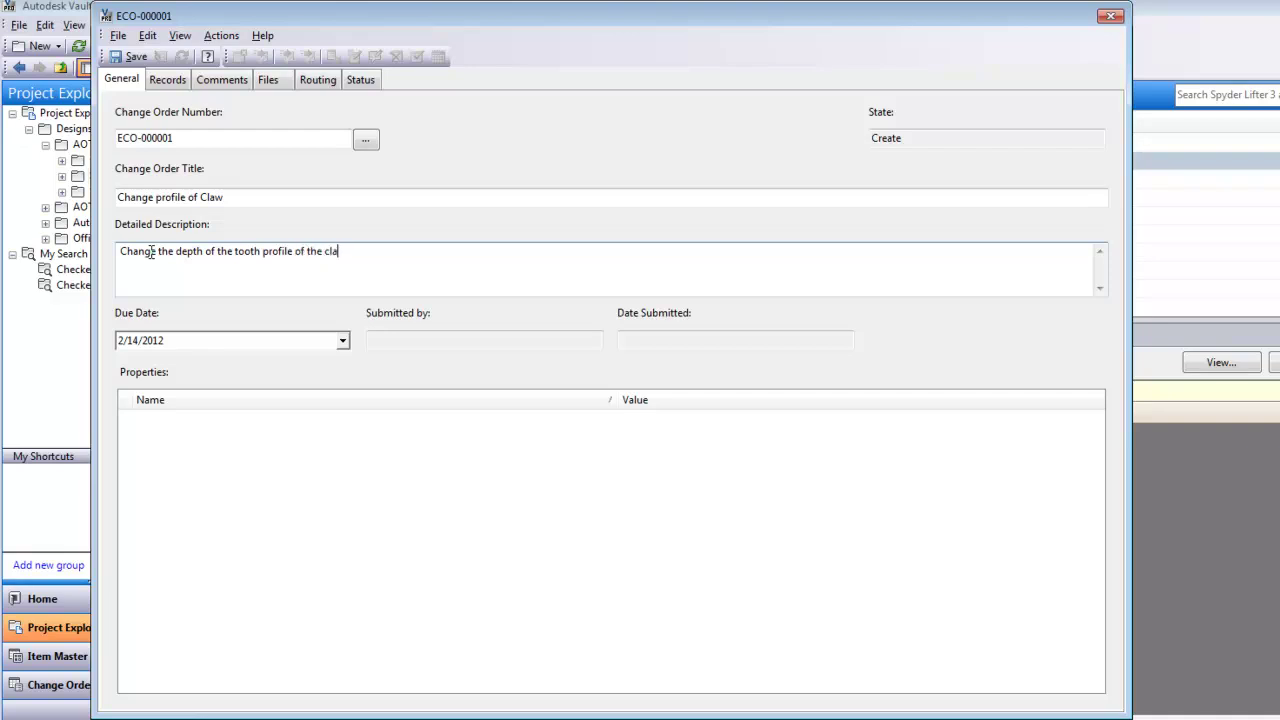
type("w piece")
Step: Check the Records and Comments tabs, ending on Files with Claw.idw version 1 previewed
left_click(167, 80)
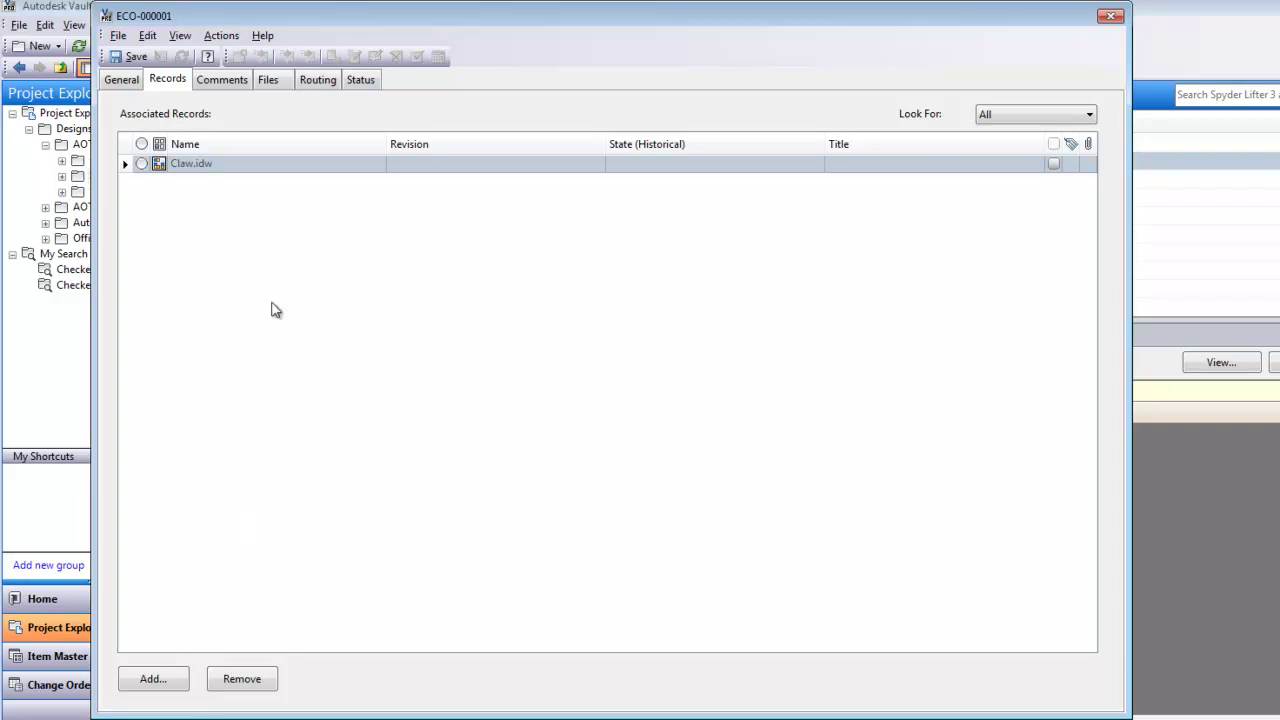
left_click(223, 81)
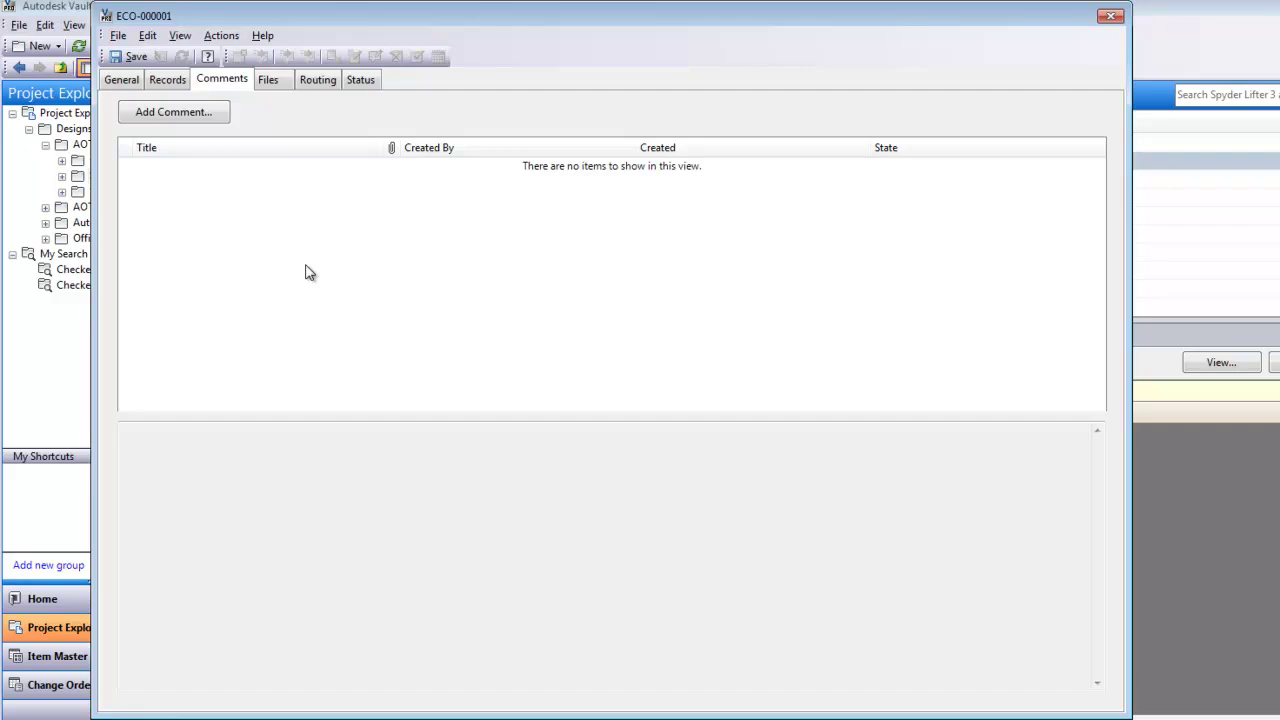
left_click(271, 82)
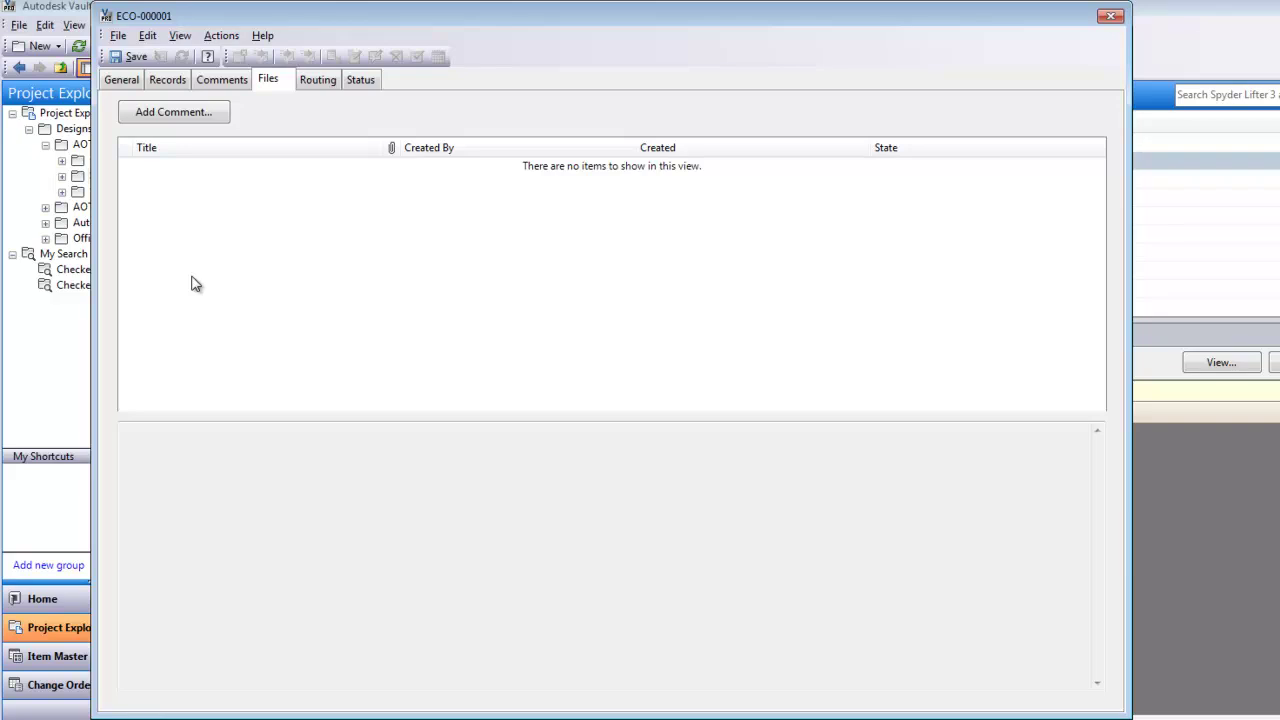
left_click(276, 84)
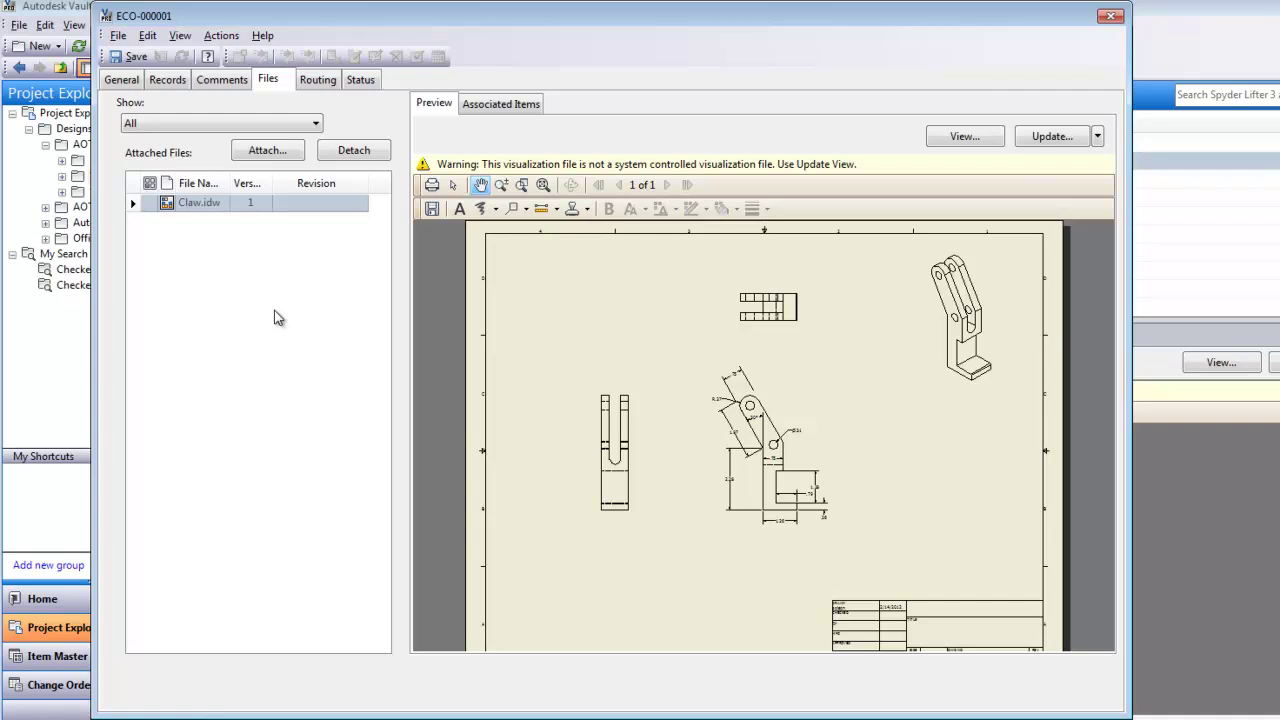
Step: Draw a rectangle revision-cloud callout around the 1.26 dimension with the note 'Change to 1.5'
left_click(199, 205)
scroll(812, 542, "up", 5)
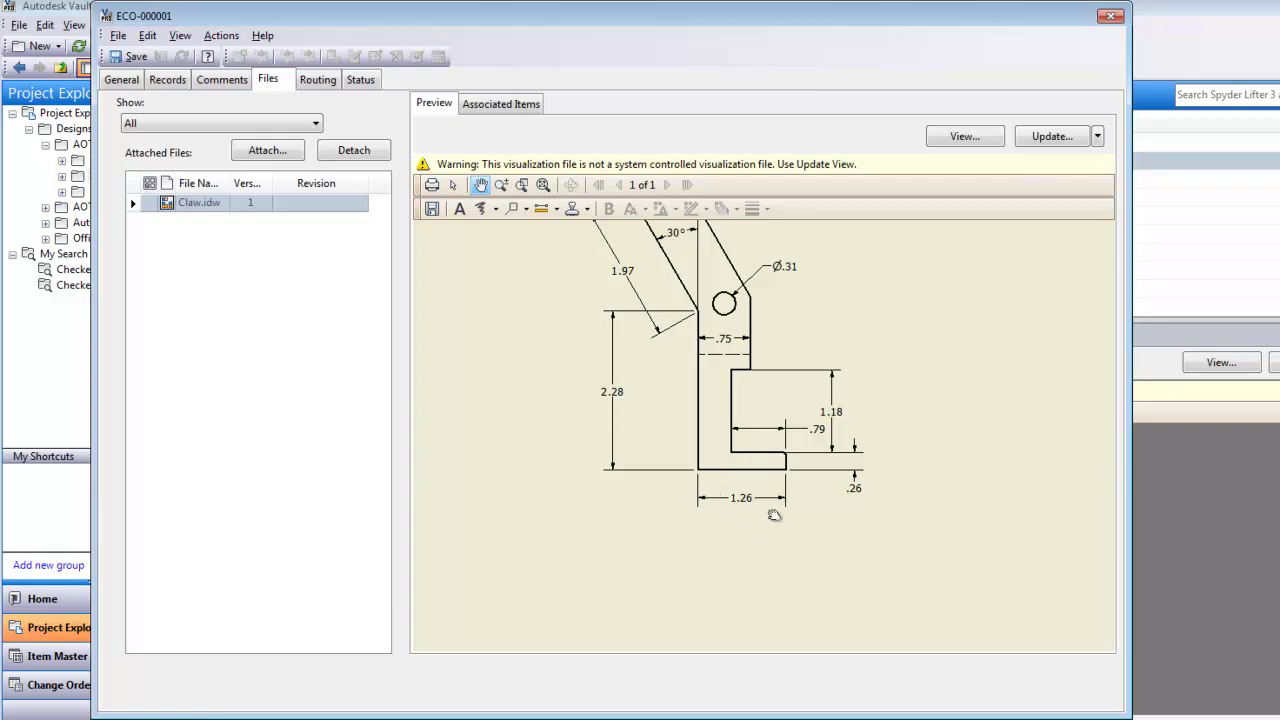
left_click(524, 209)
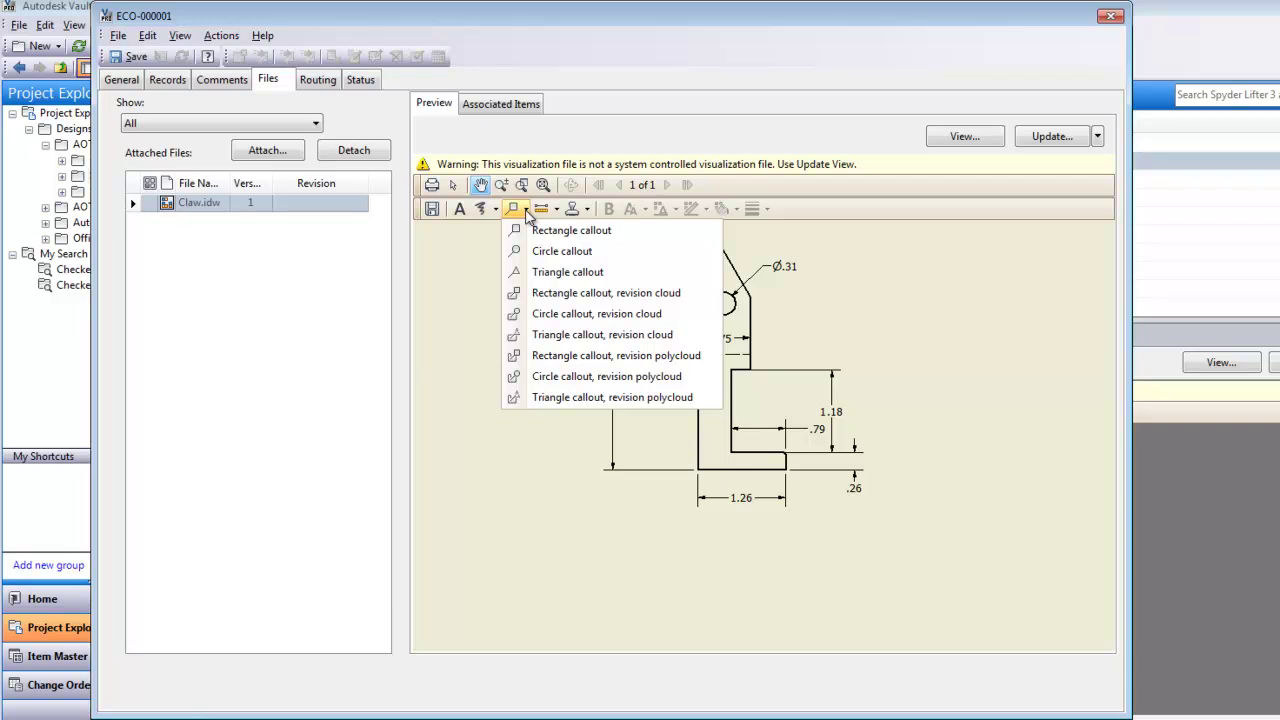
left_click(545, 293)
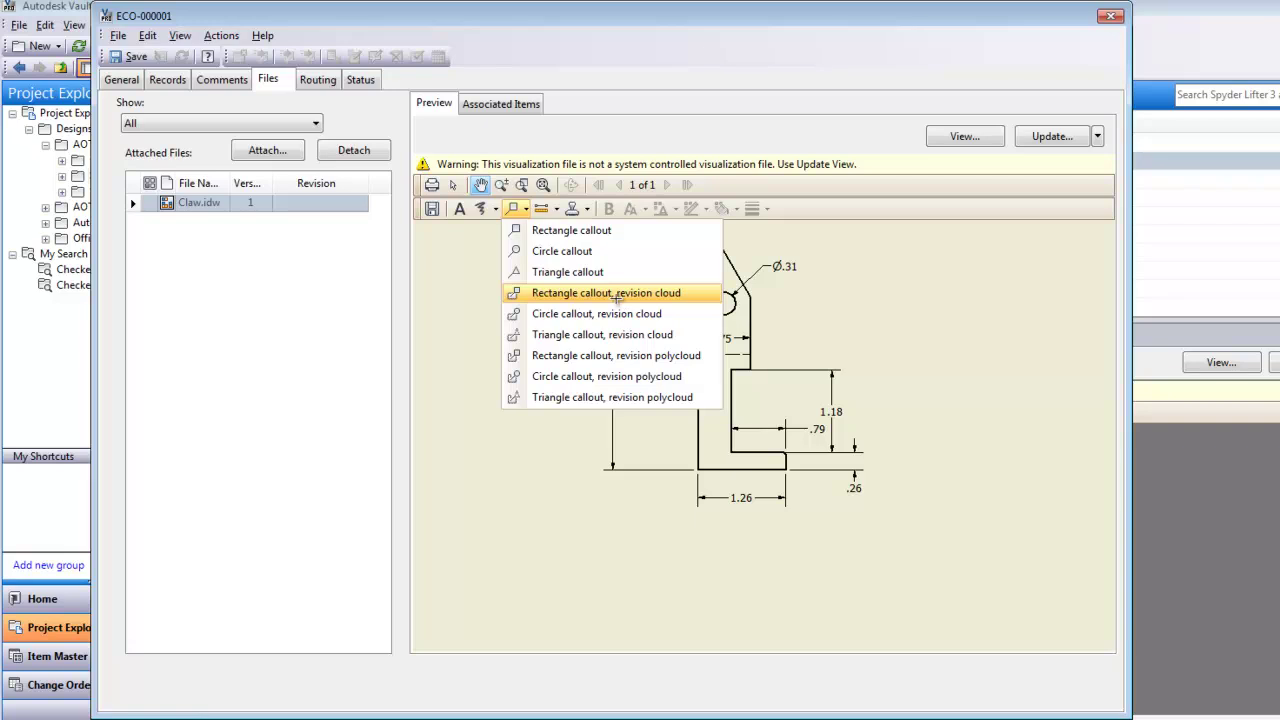
left_click_drag(682, 486, 792, 516)
left_click(852, 557)
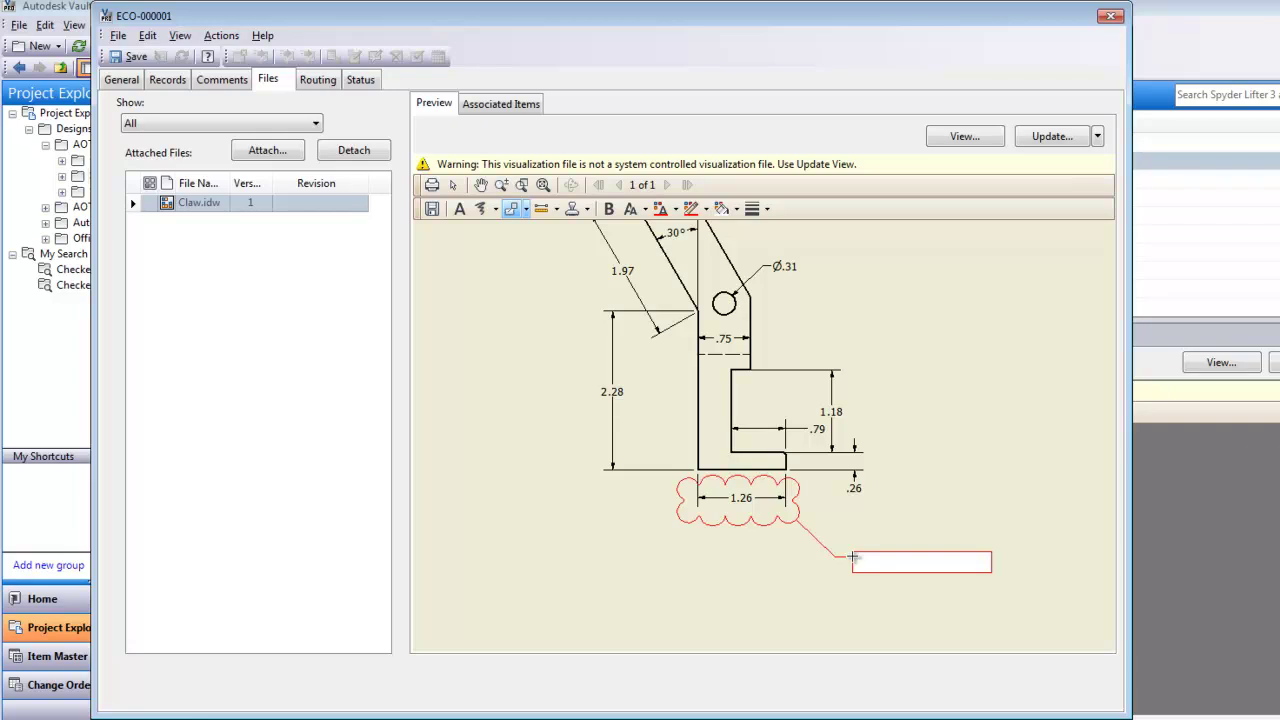
left_click(852, 557)
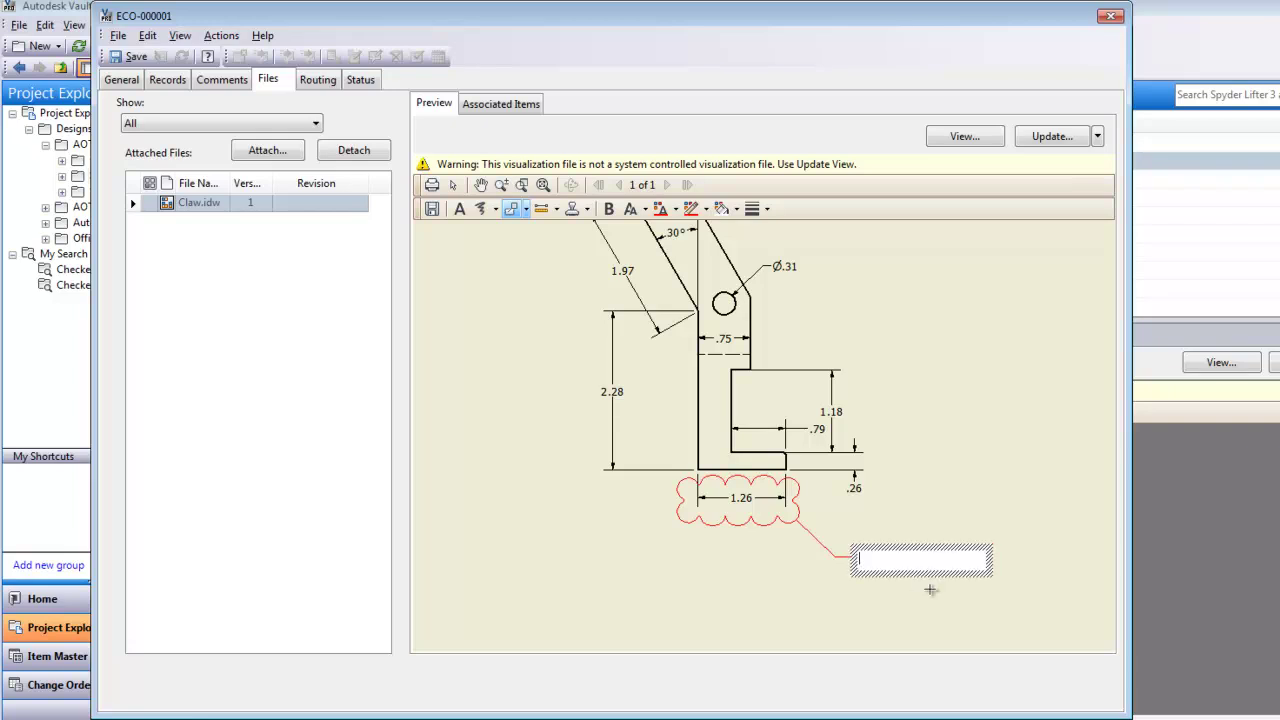
type("Change to 1.5")
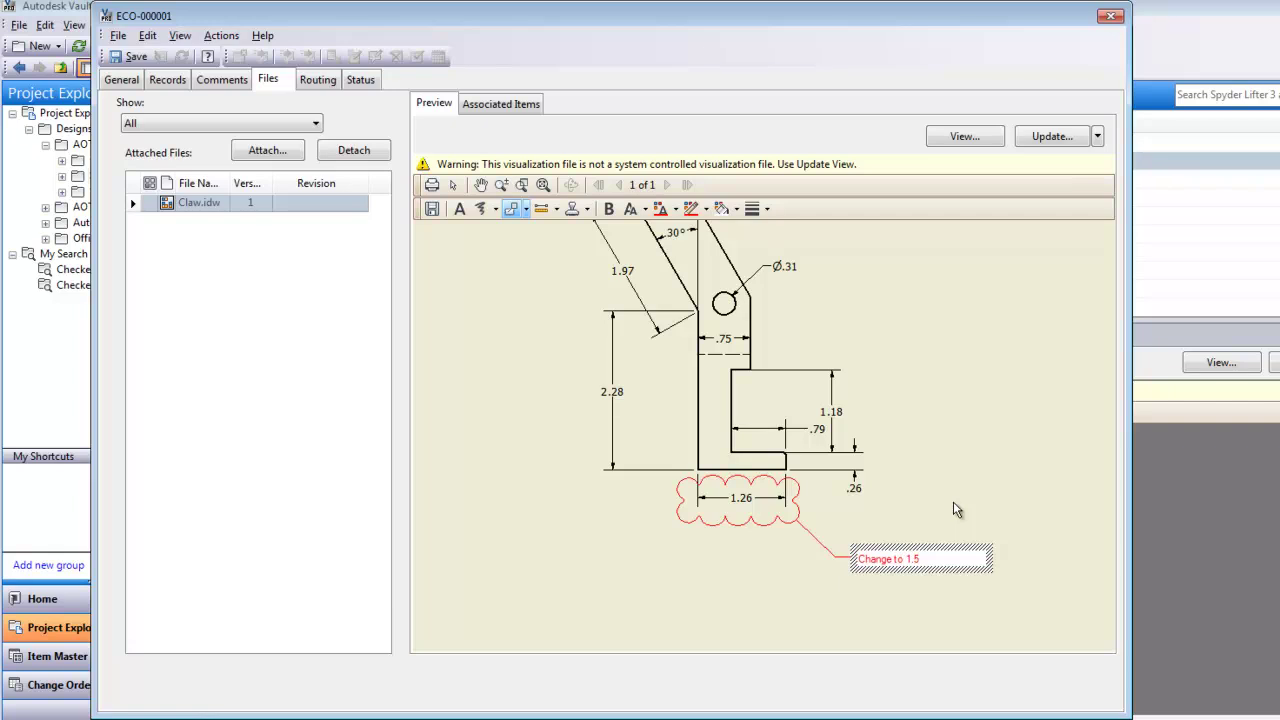
Step: Save the markup as a DWF in Designs > AOTC_Designs > Spyder Lifter 3 arm, adding 'of Claw' to its name
left_click(433, 210)
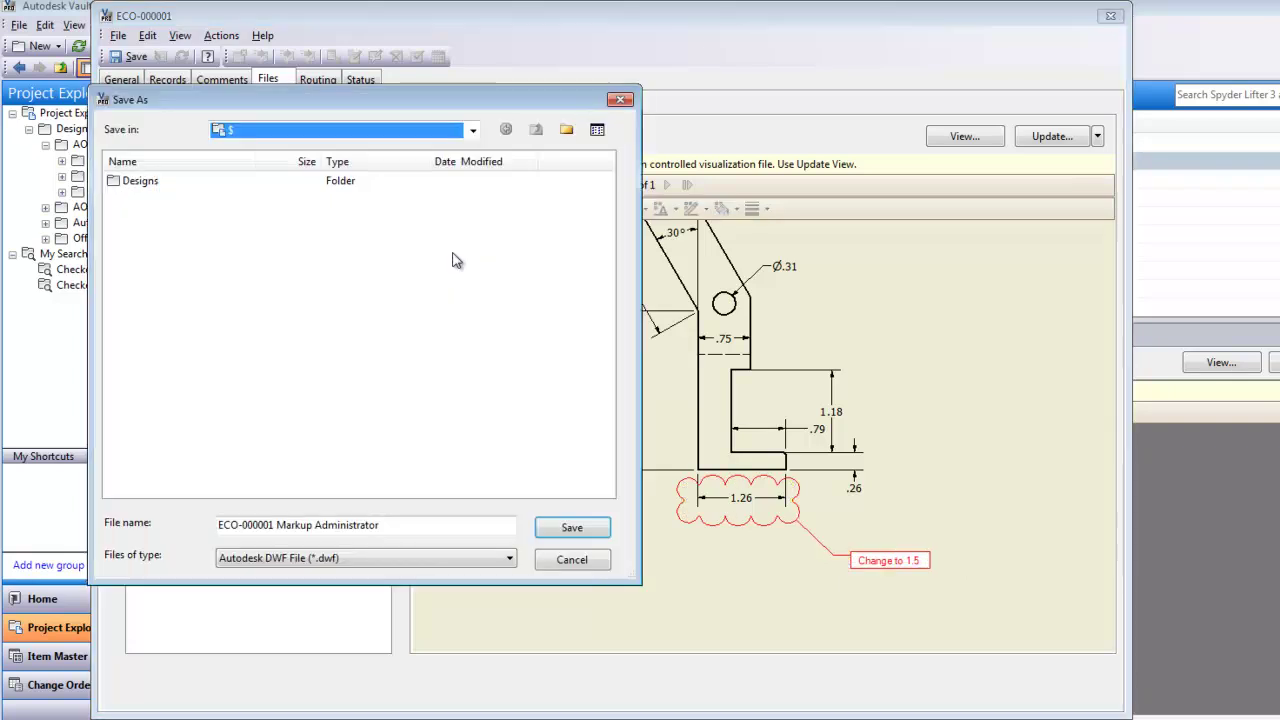
double_click(140, 182)
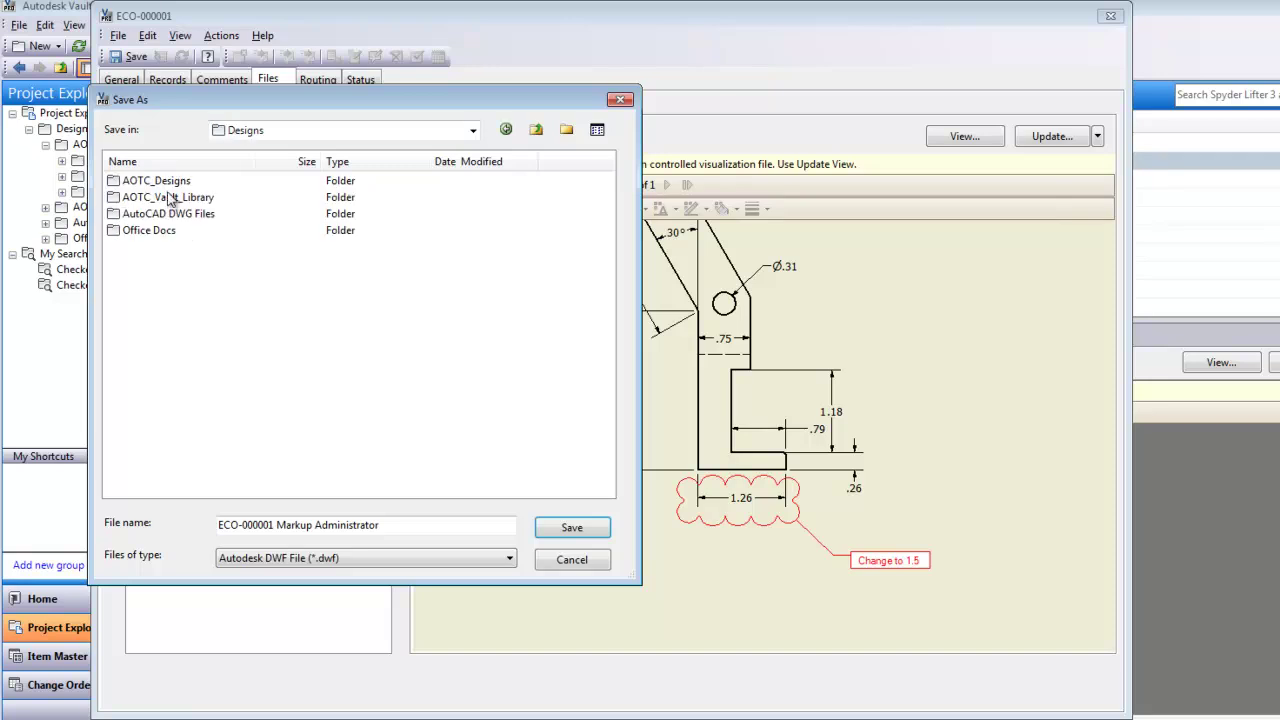
double_click(163, 183)
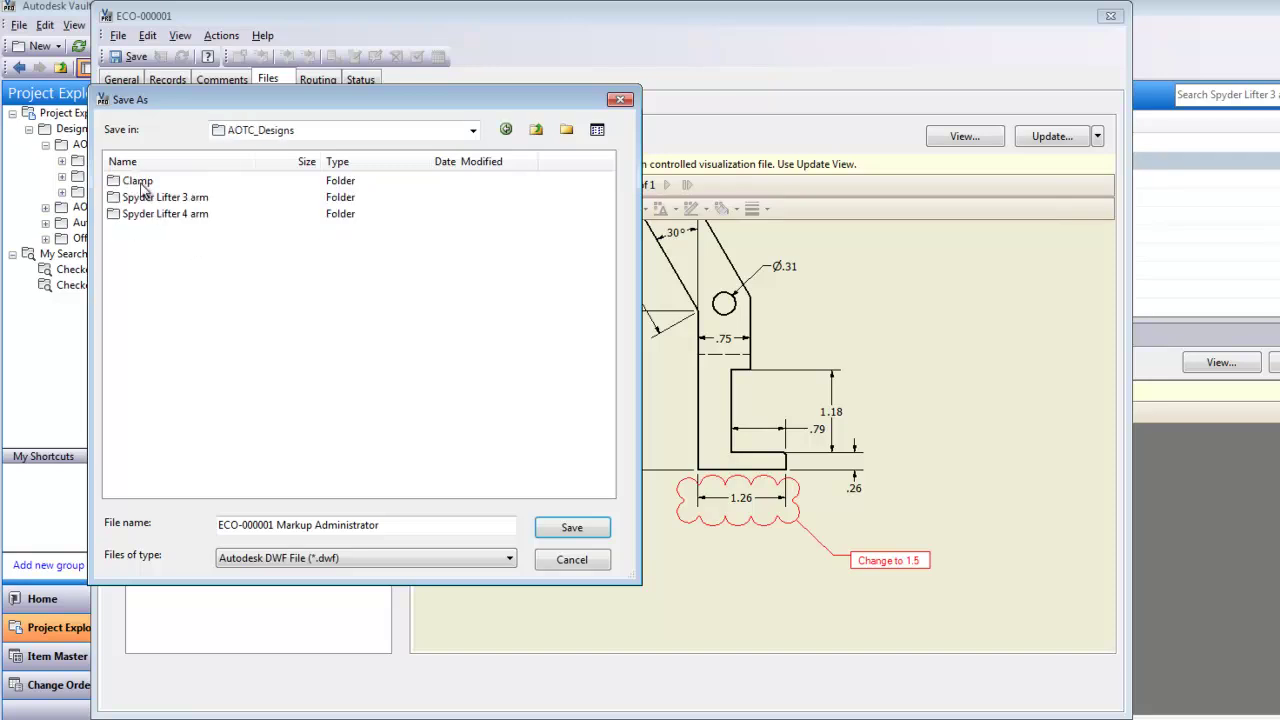
double_click(142, 182)
left_click(536, 129)
double_click(163, 197)
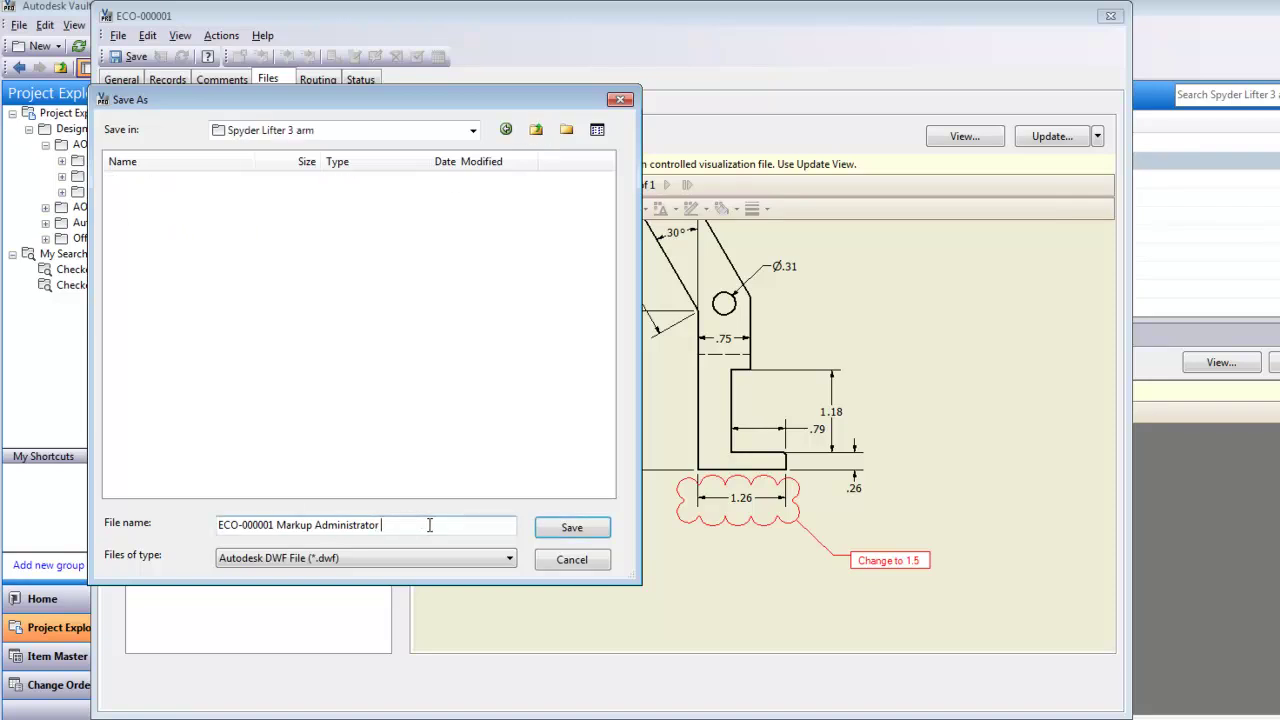
type("of Claw")
left_click(571, 530)
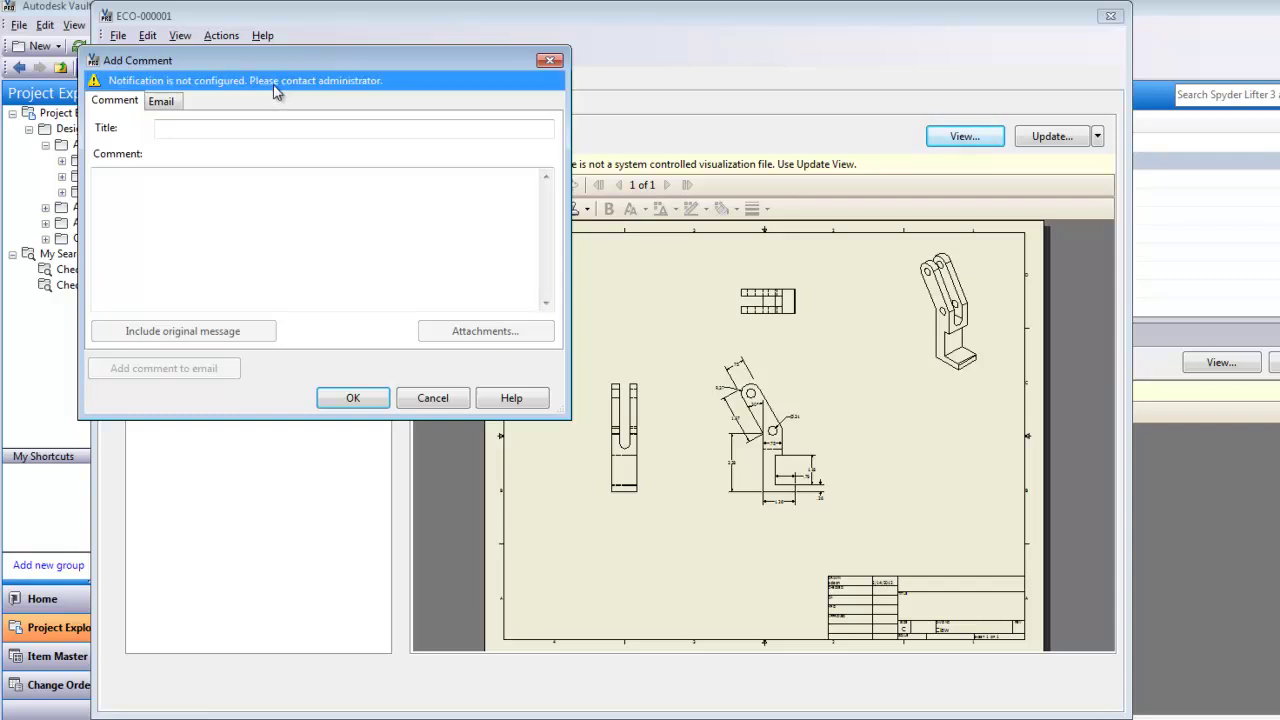
Step: Add the comment 'Markup for Claw Change' reading 'Change 1.26 dimension to 1.5"' with the markup attached
left_click_drag(266, 53, 303, 57)
left_click(226, 134)
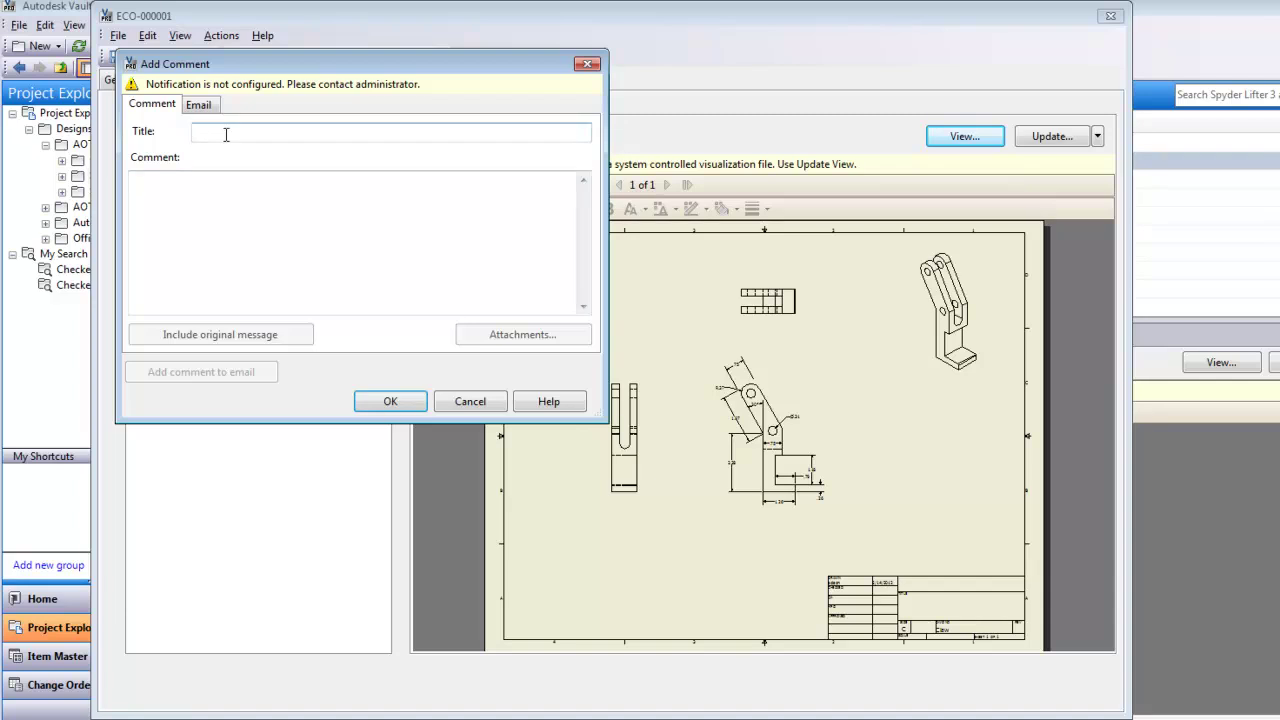
type("Markup for Claw Change")
left_click(166, 215)
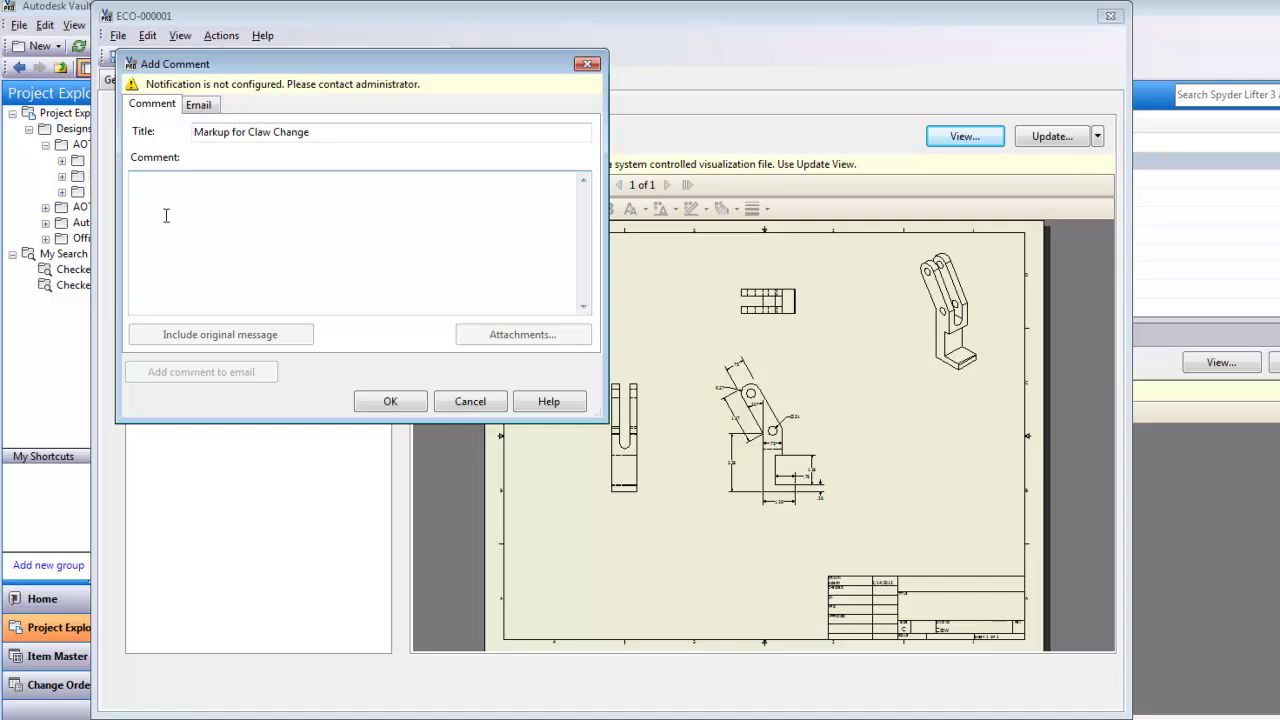
type("Change 1.26 dimension to 1.5\"")
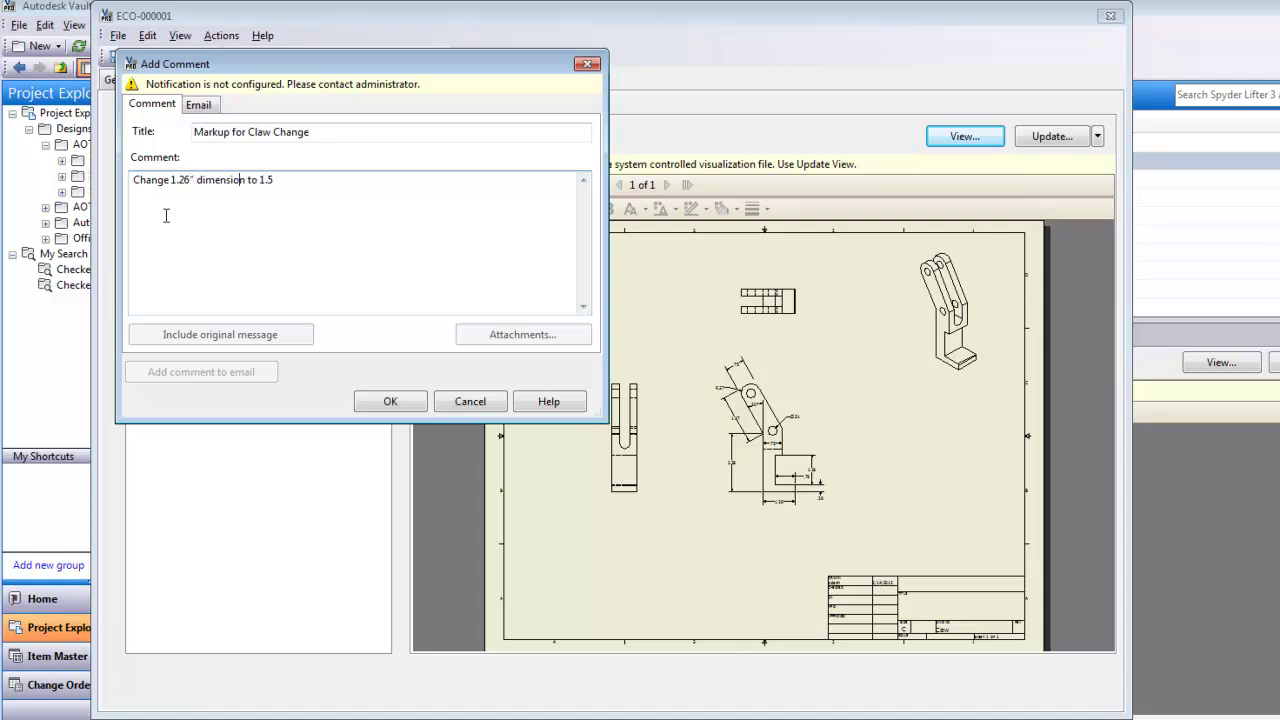
type("\"")
left_click(390, 401)
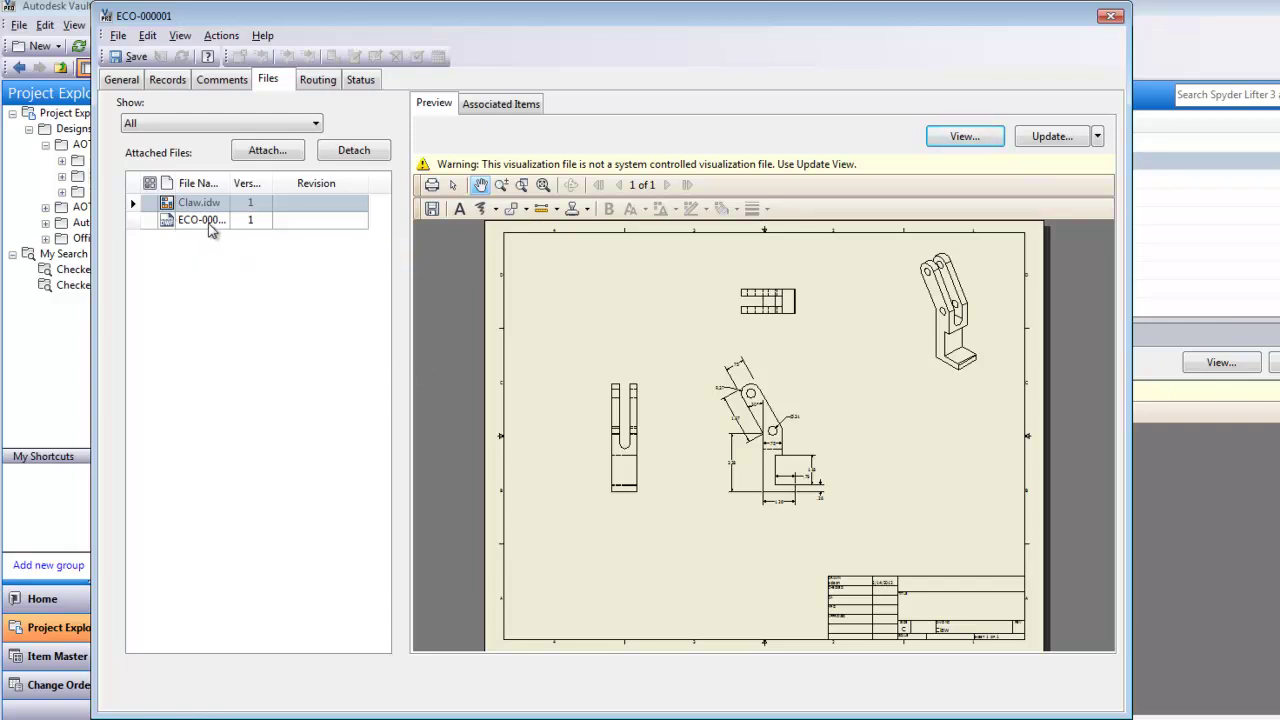
Step: Review the routing and status diagram, then save ECO-000001 in its Create state
left_click(319, 80)
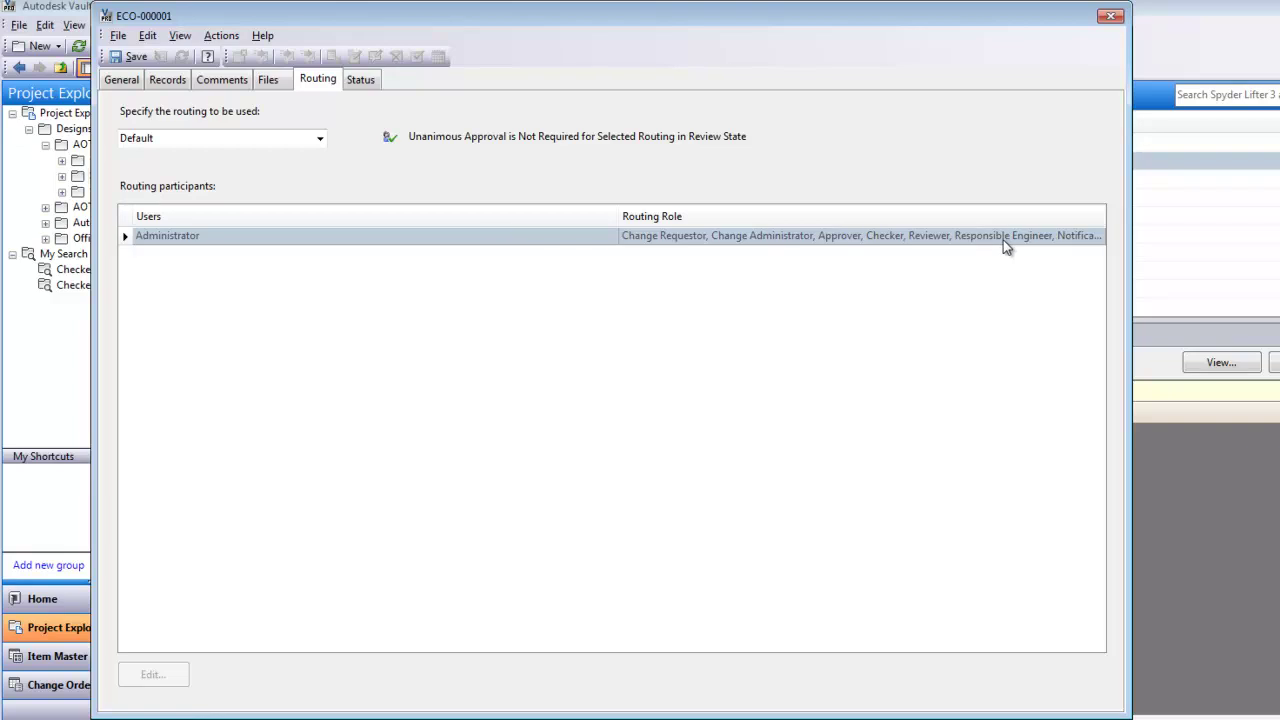
left_click(368, 84)
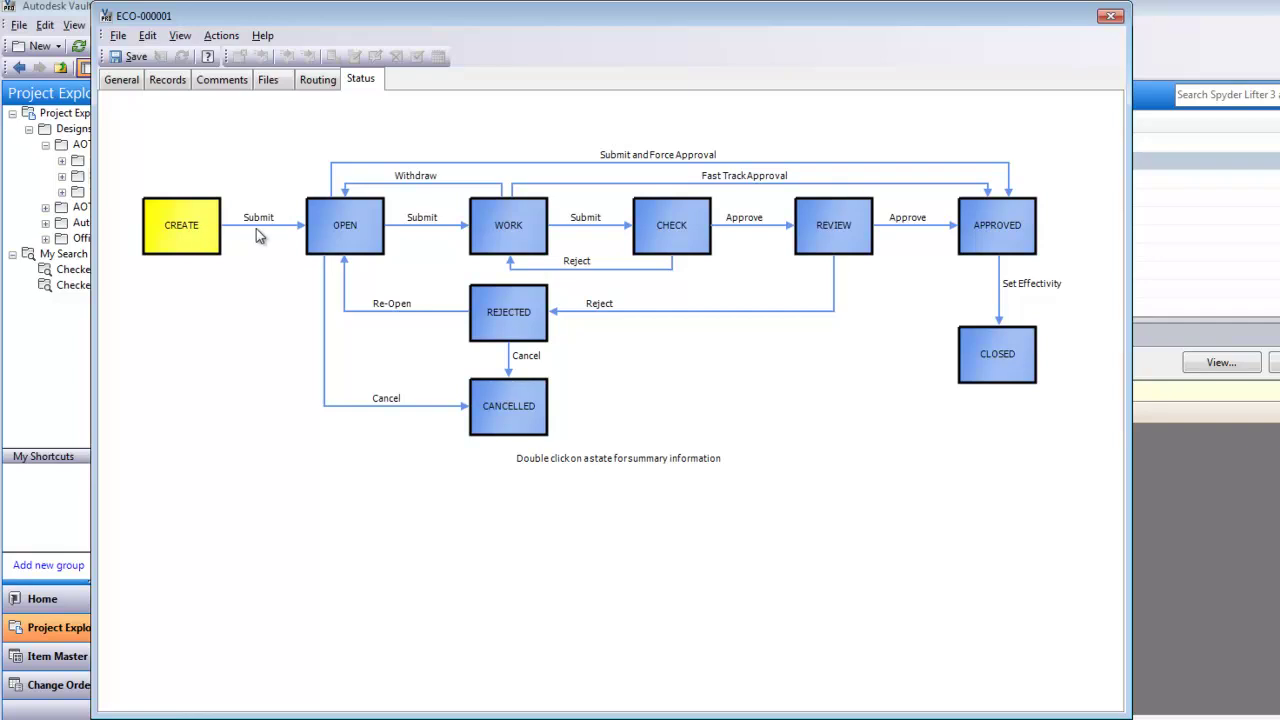
left_click(124, 59)
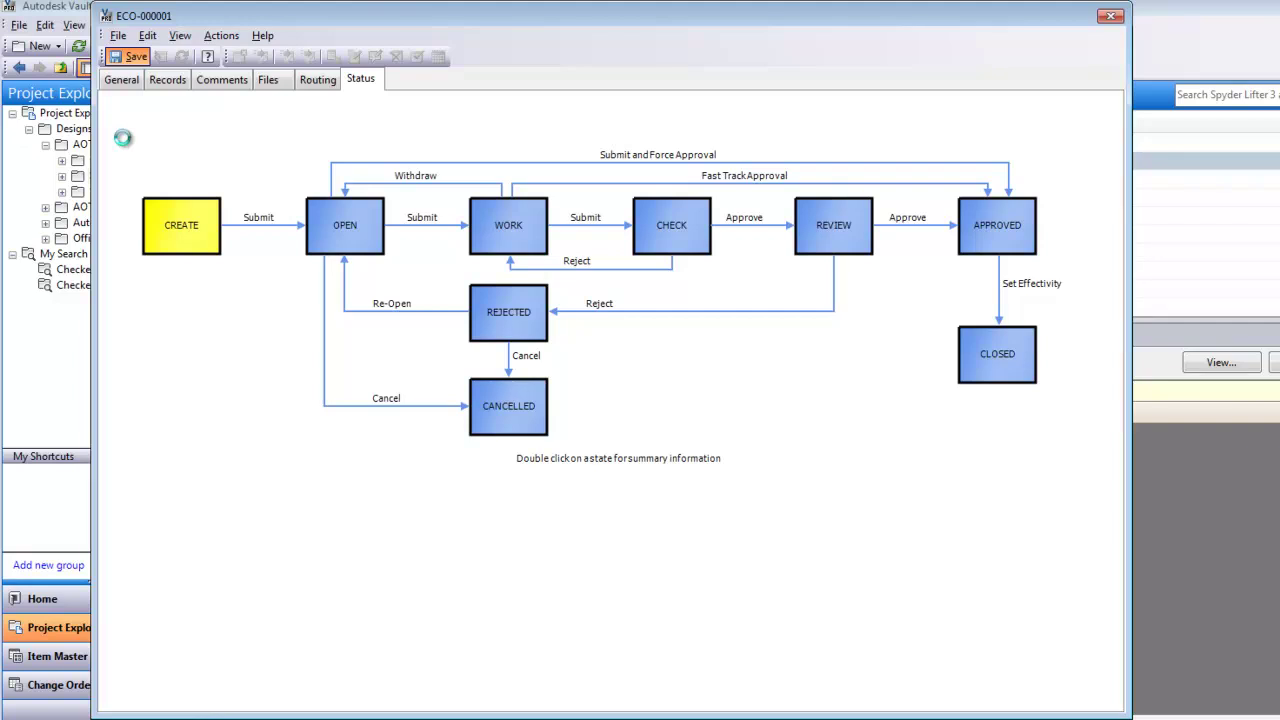
Step: Submit ECO-000001 from Create to Open without adding a comment
left_click(219, 38)
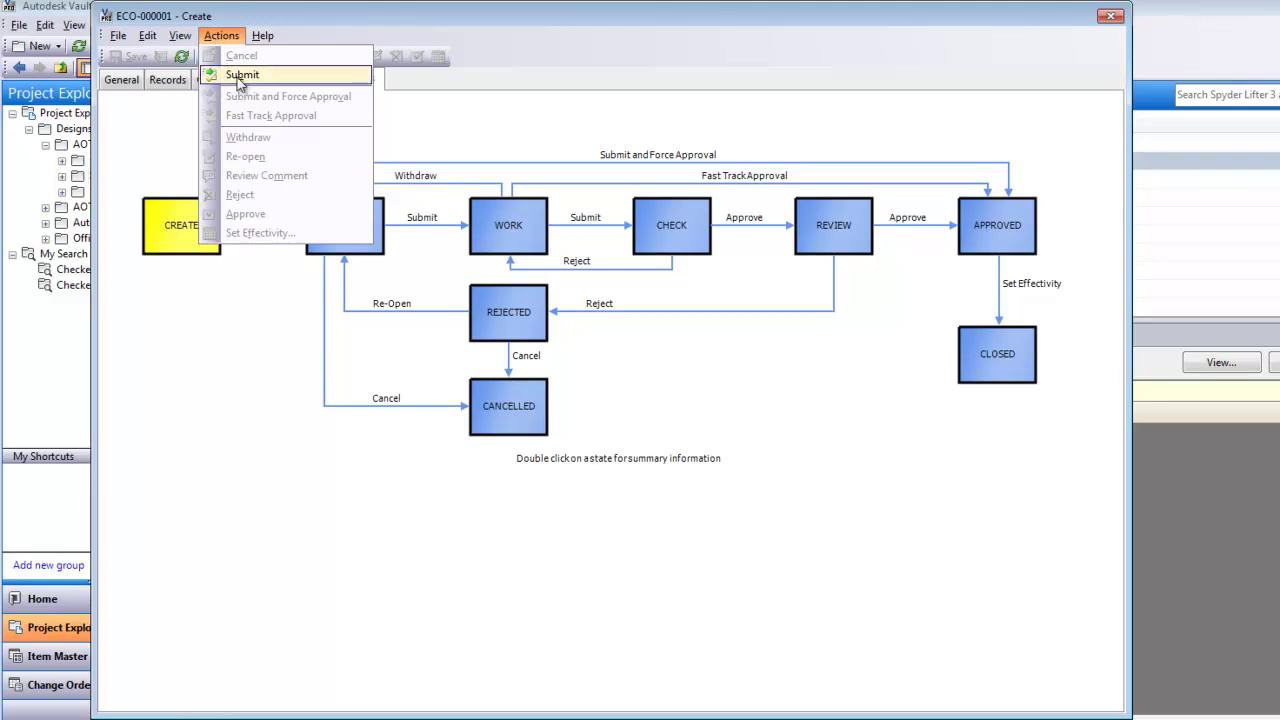
left_click(238, 77)
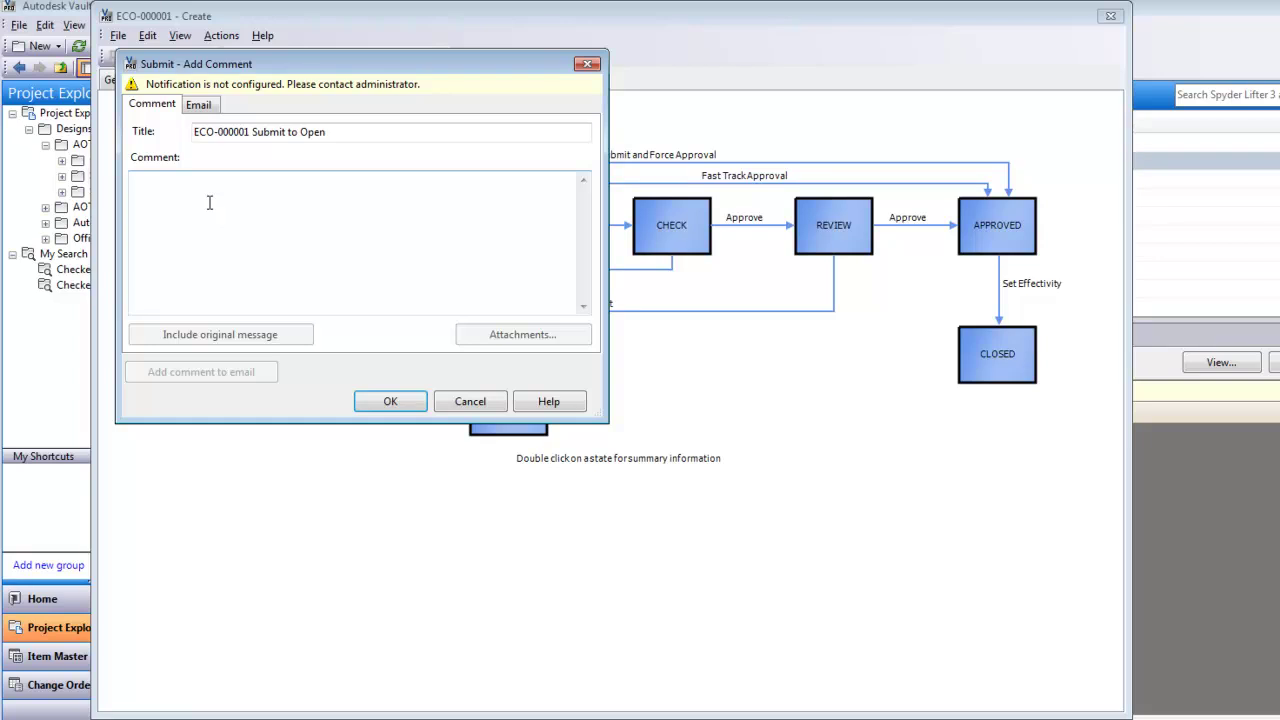
left_click(378, 401)
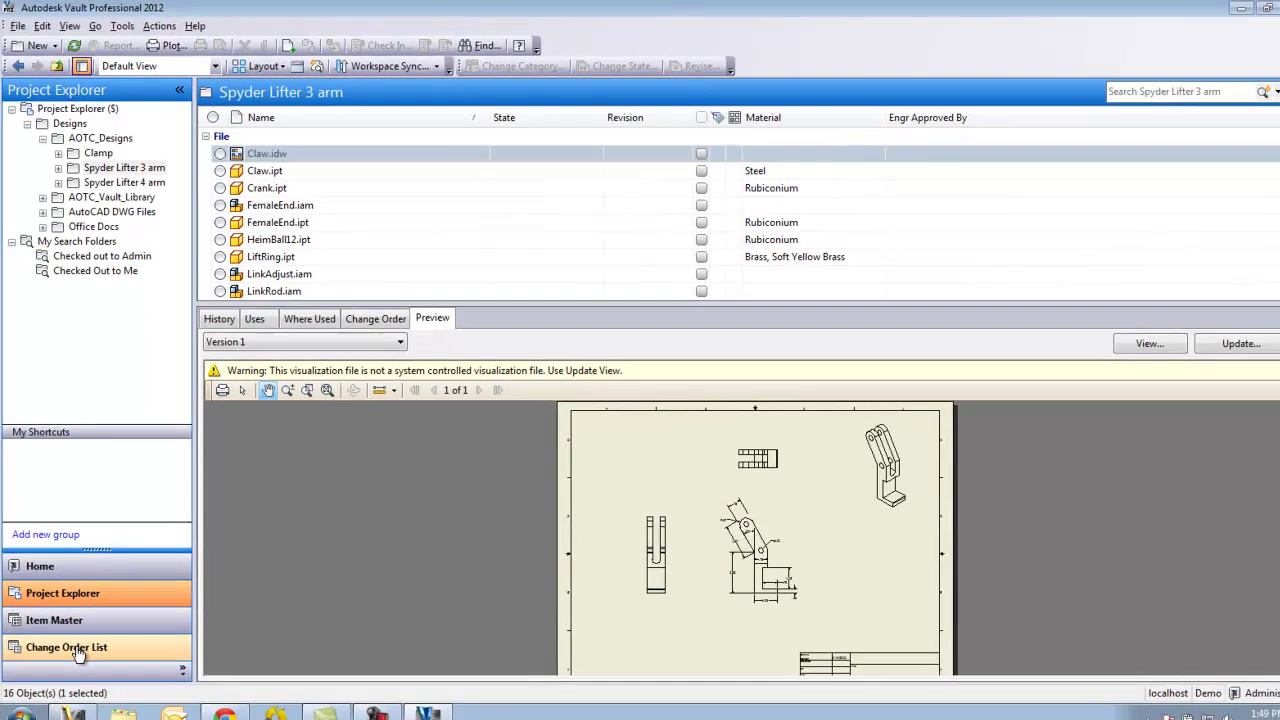
Step: Open the Change Order List and step through ECO-000001's tabs, ending on the Open-state diagram
left_click(79, 650)
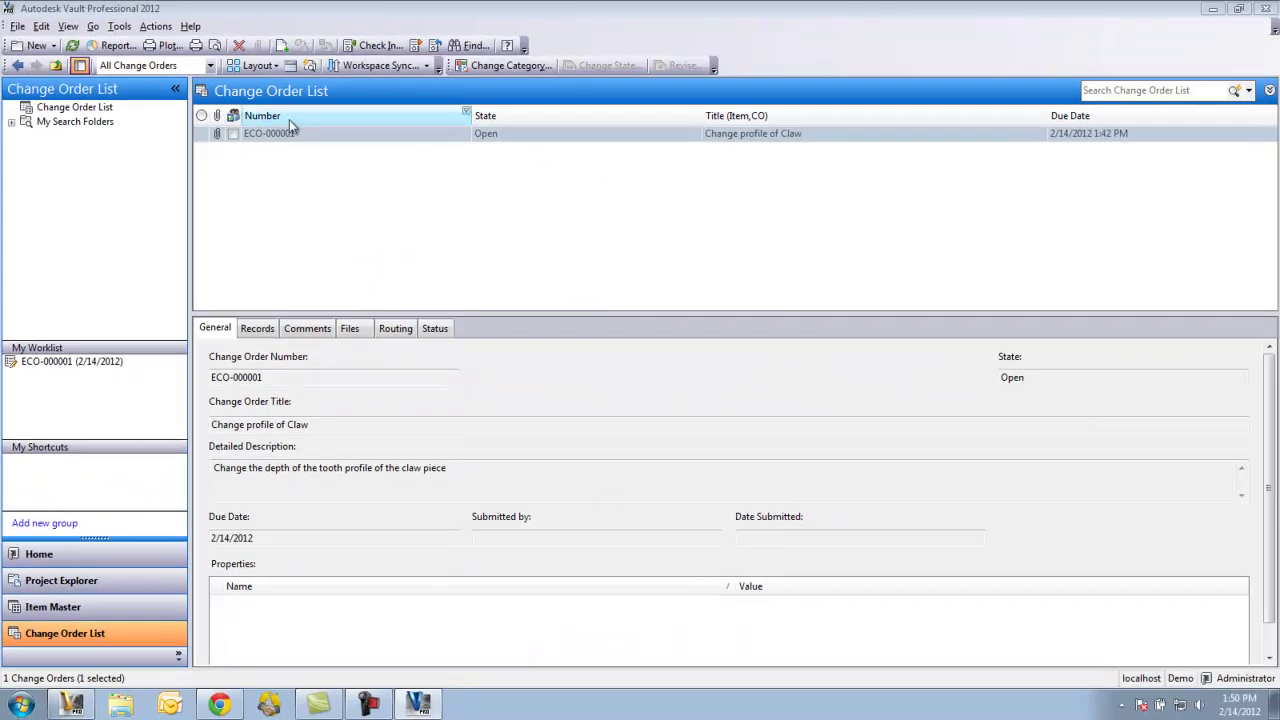
left_click(250, 329)
left_click(307, 328)
left_click(350, 328)
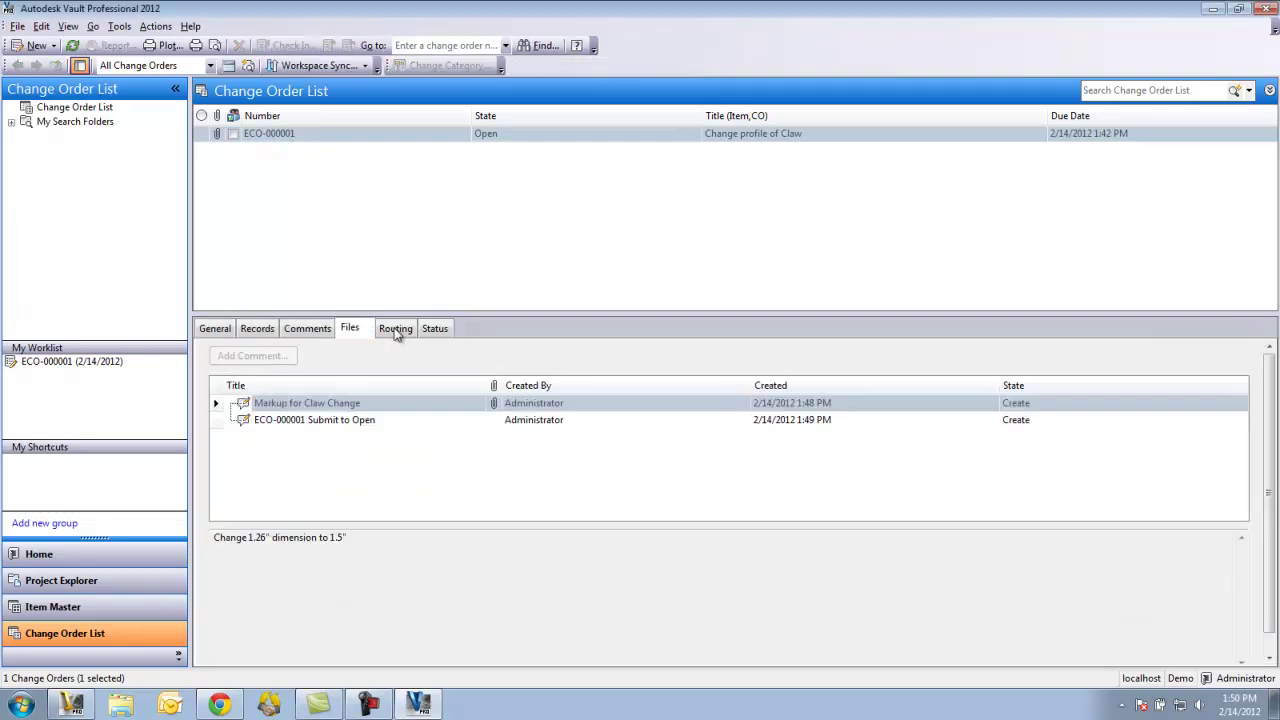
left_click(220, 329)
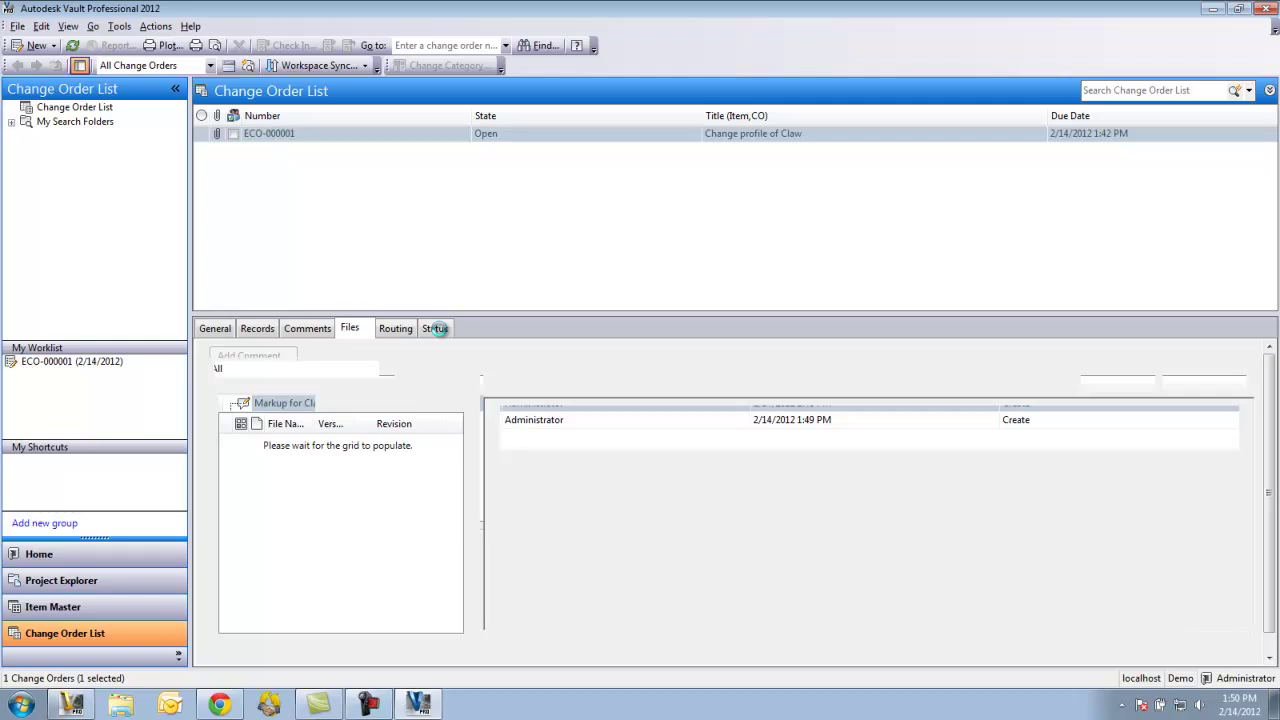
left_click(435, 328)
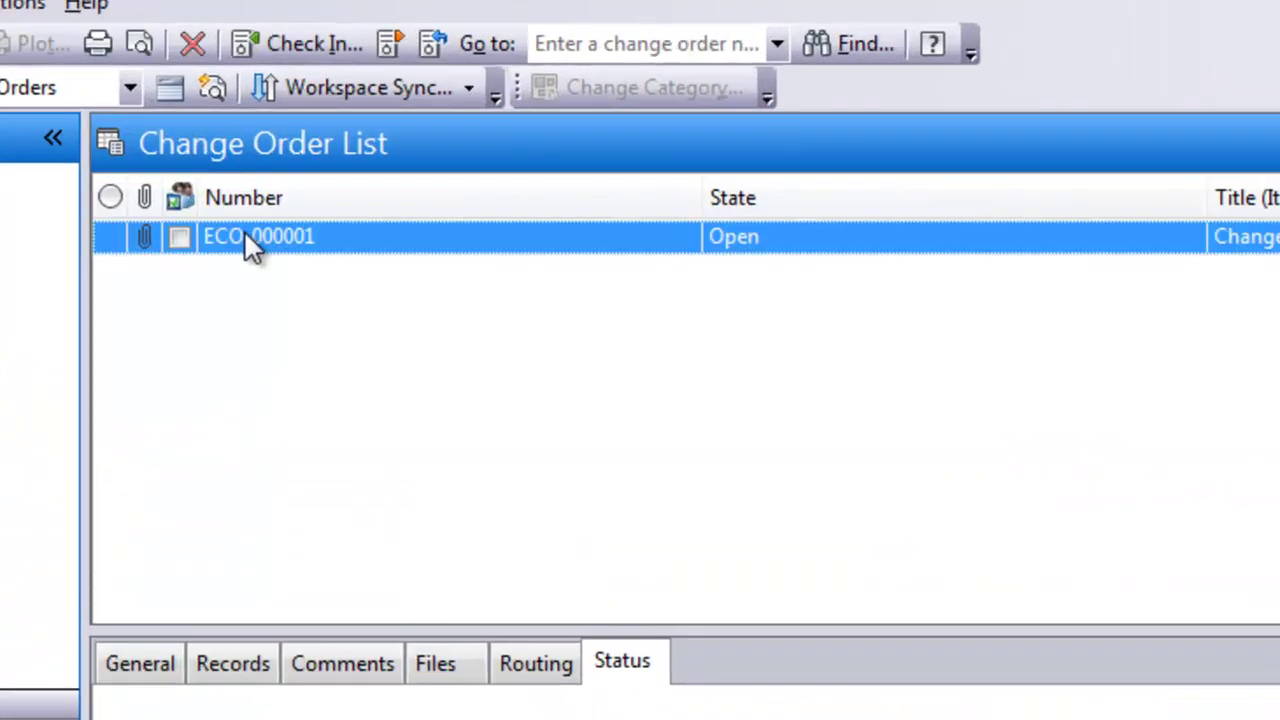
Step: Submit ECO-000001 onward to Work with the comment 'Make this change'
right_click(256, 200)
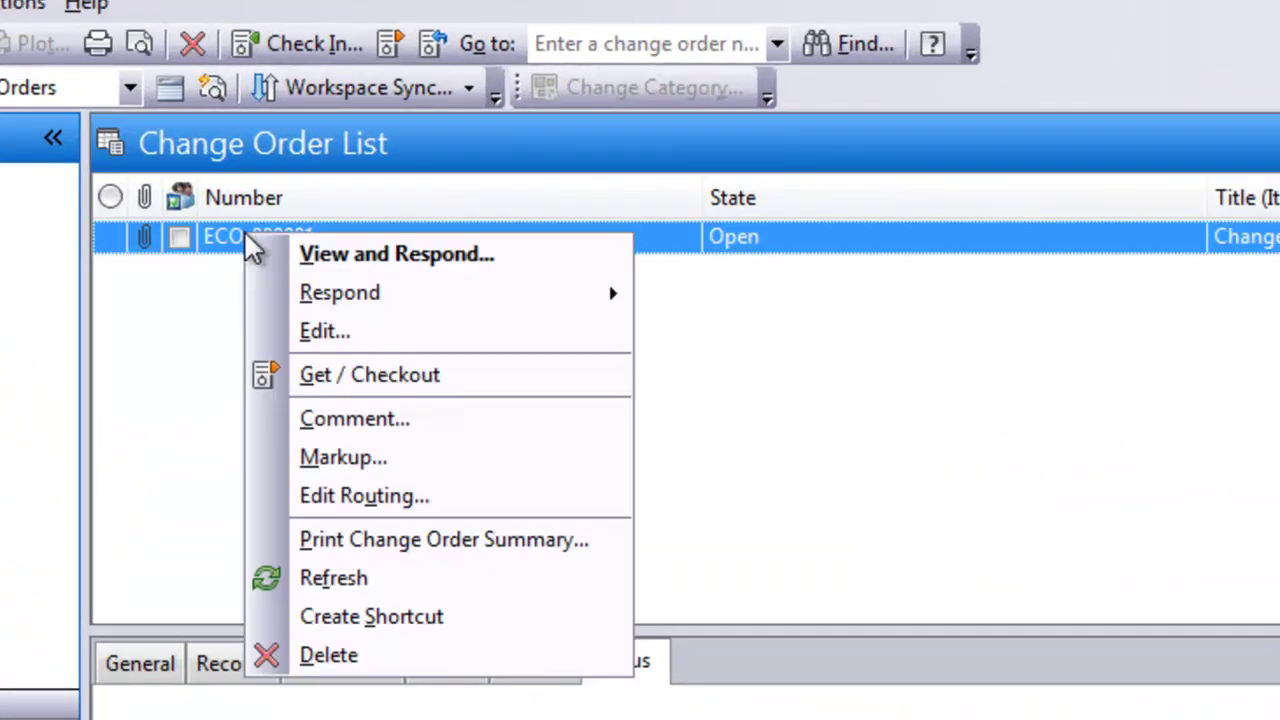
mouse_move(381, 303)
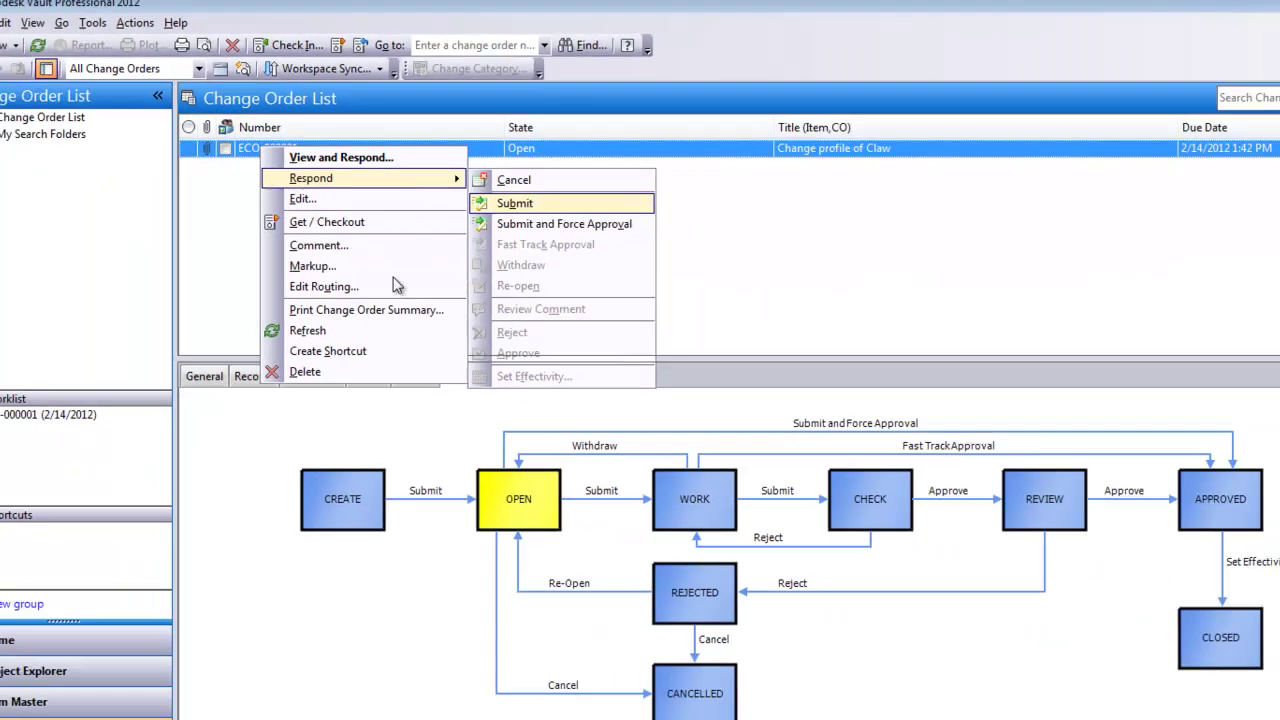
left_click(735, 326)
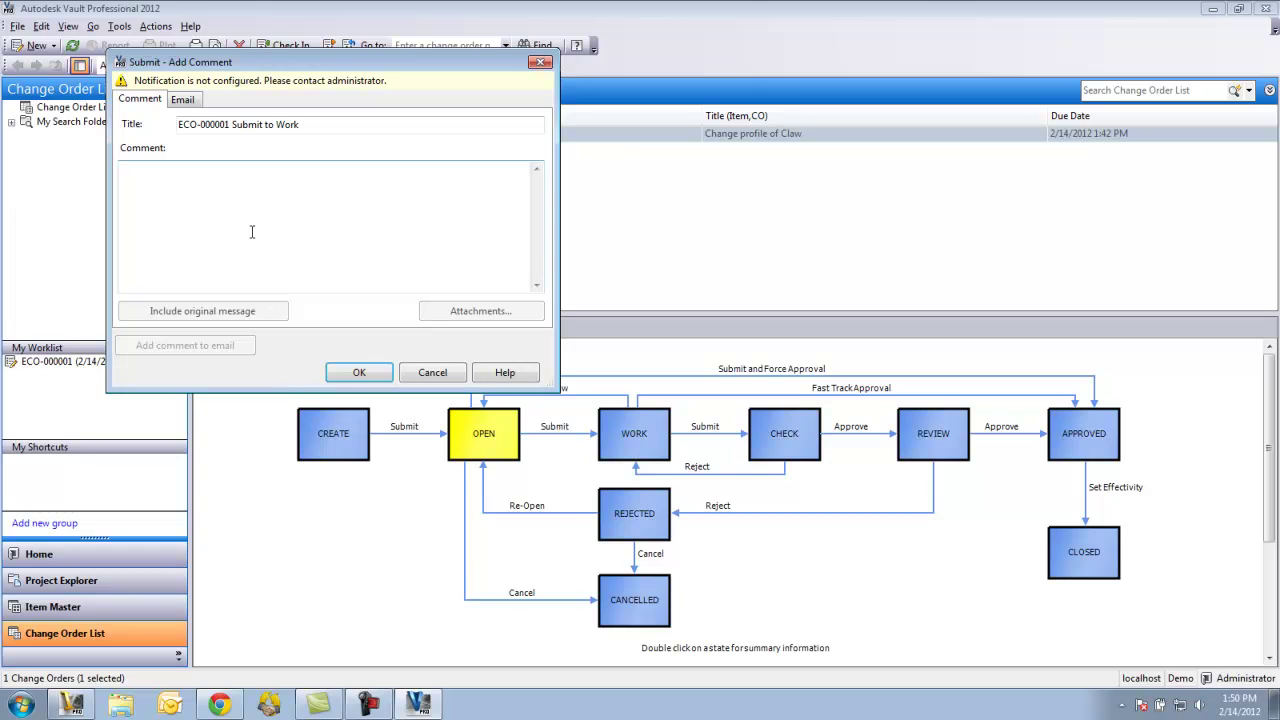
left_click(209, 197)
type("Mak")
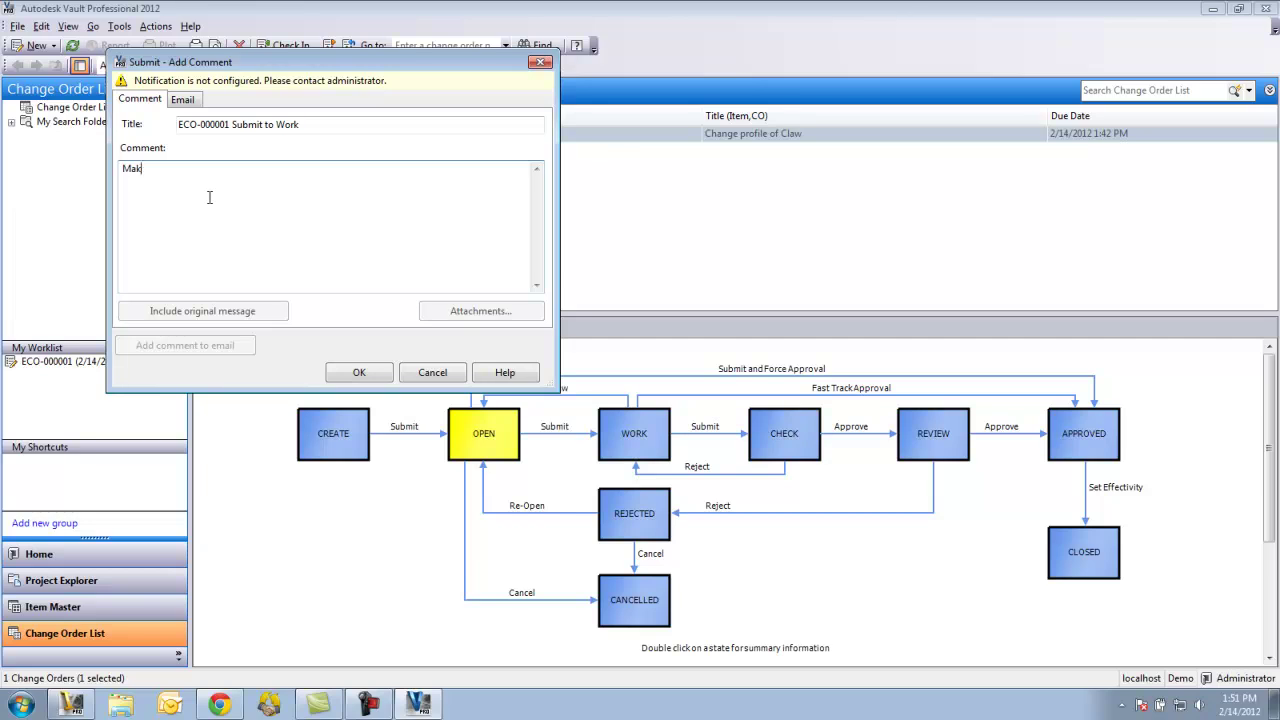
type("e this change")
left_click(359, 373)
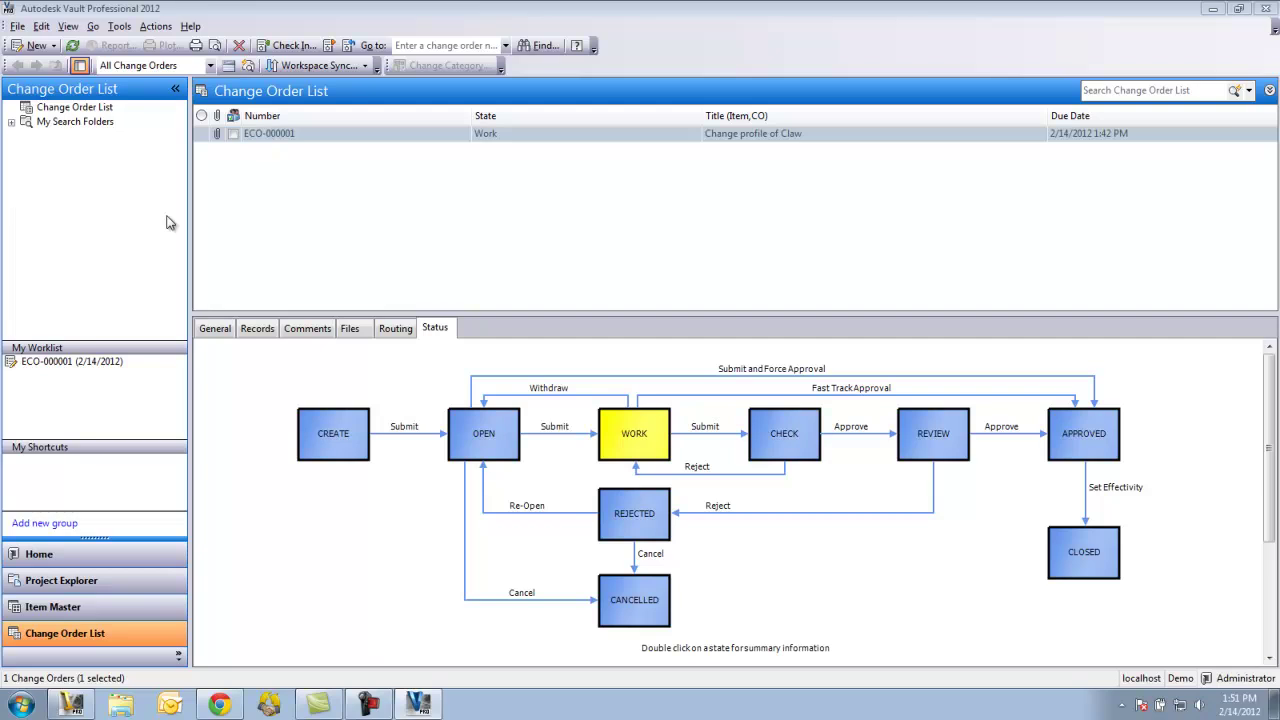
Step: Submit ECO-000001 from Work to Check
right_click(256, 140)
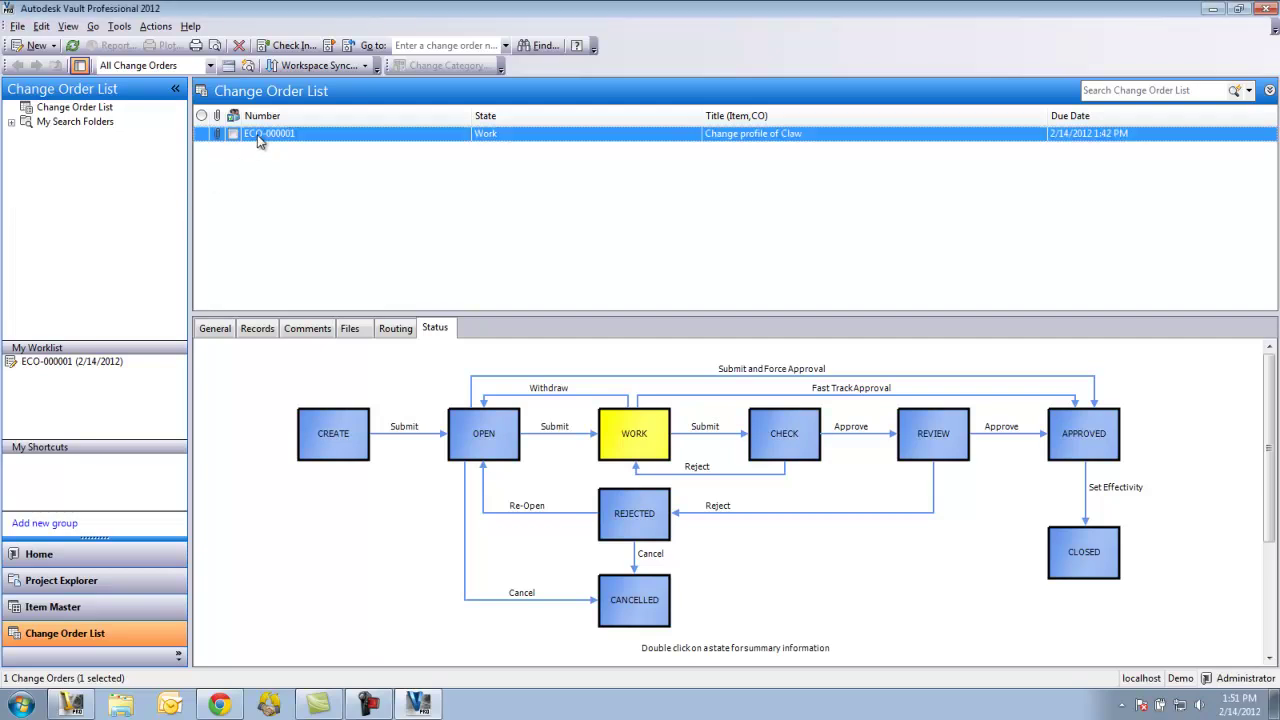
mouse_move(290, 162)
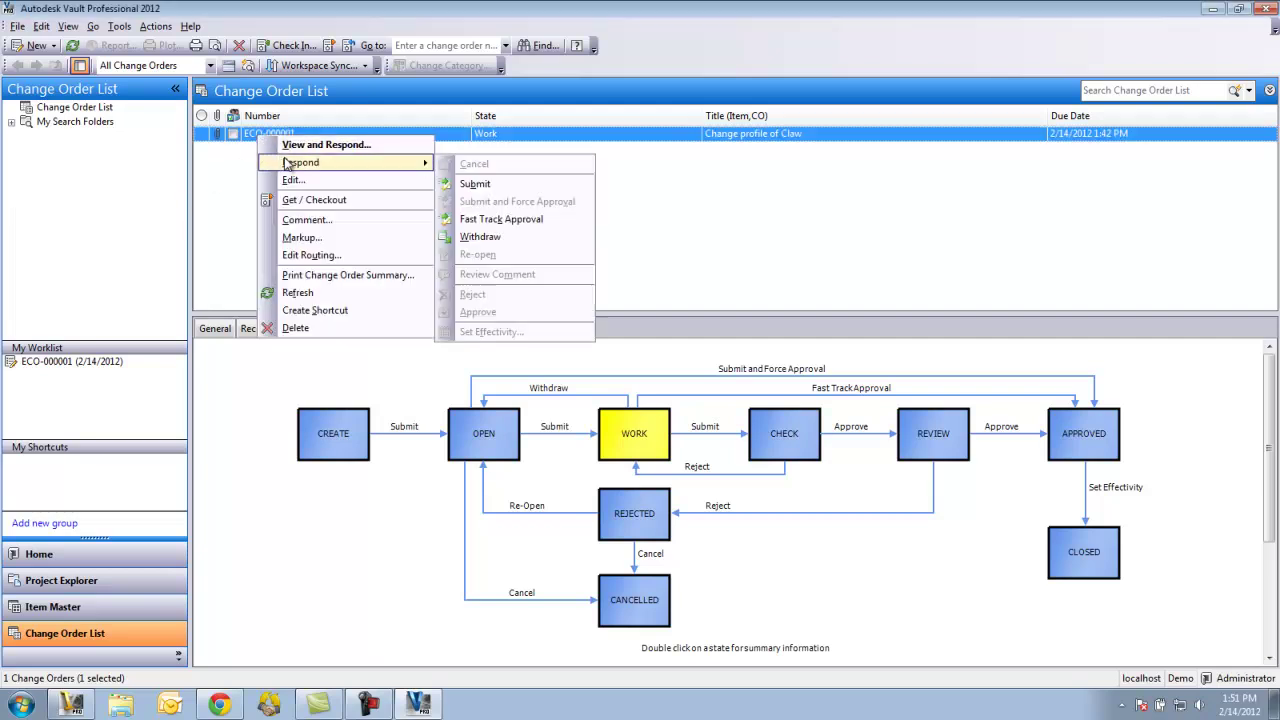
left_click(466, 182)
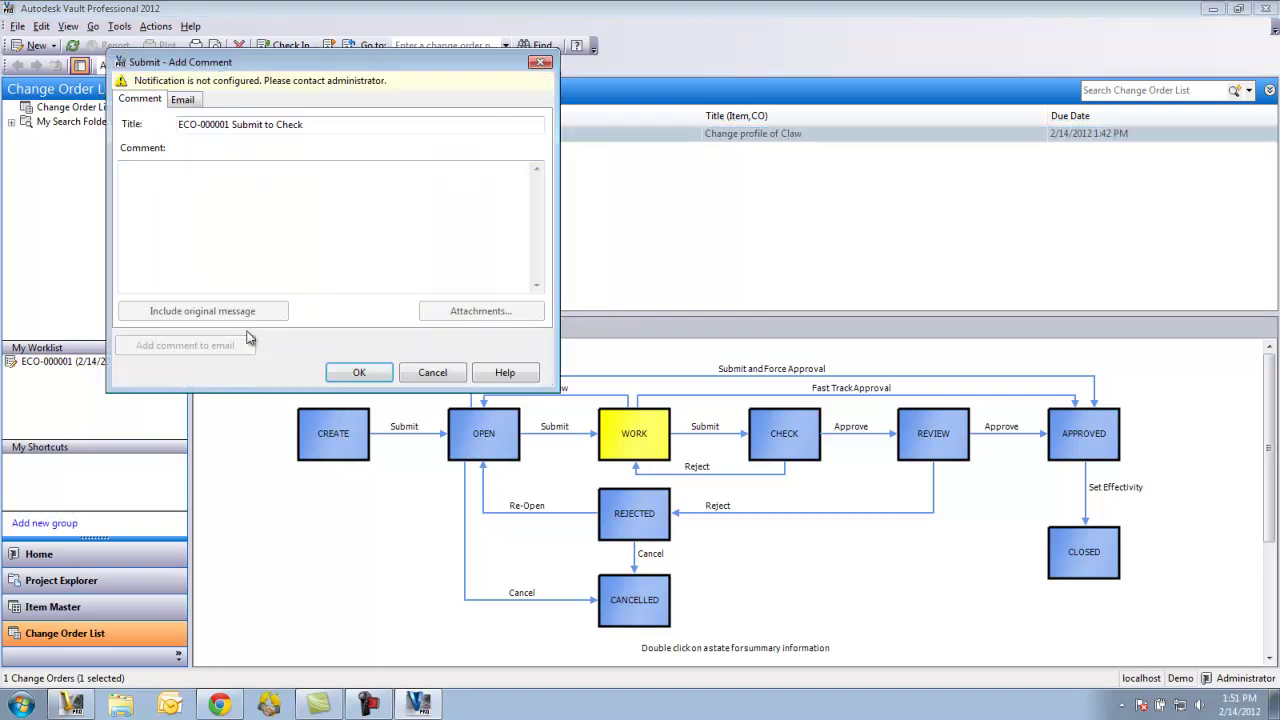
left_click(349, 372)
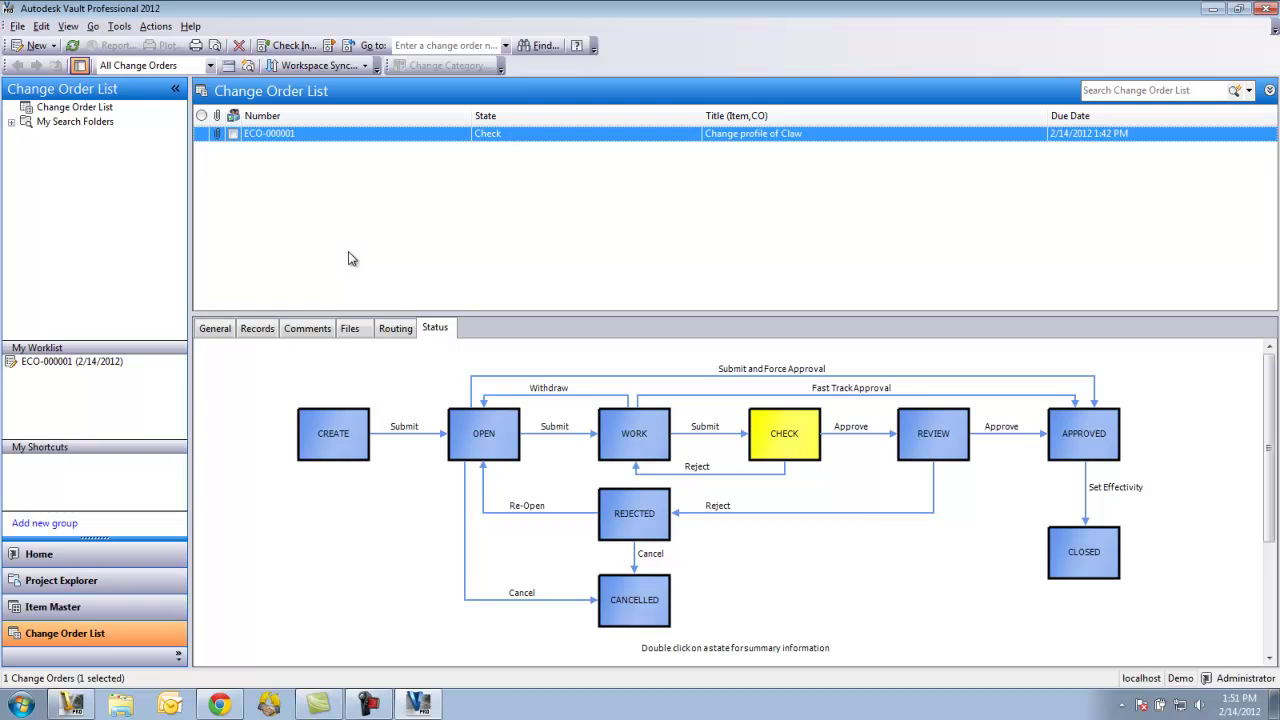
Step: Approve ECO-000001 at the Check stage, moving it to Review
right_click(298, 134)
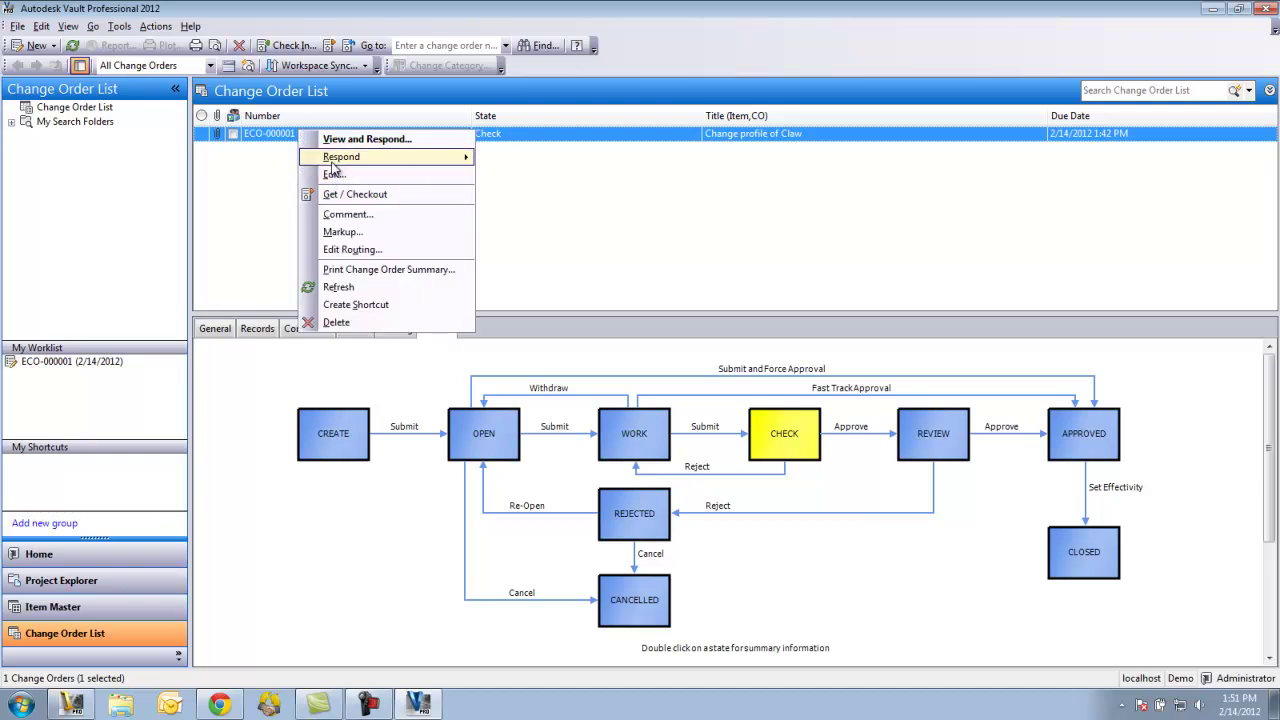
mouse_move(335, 159)
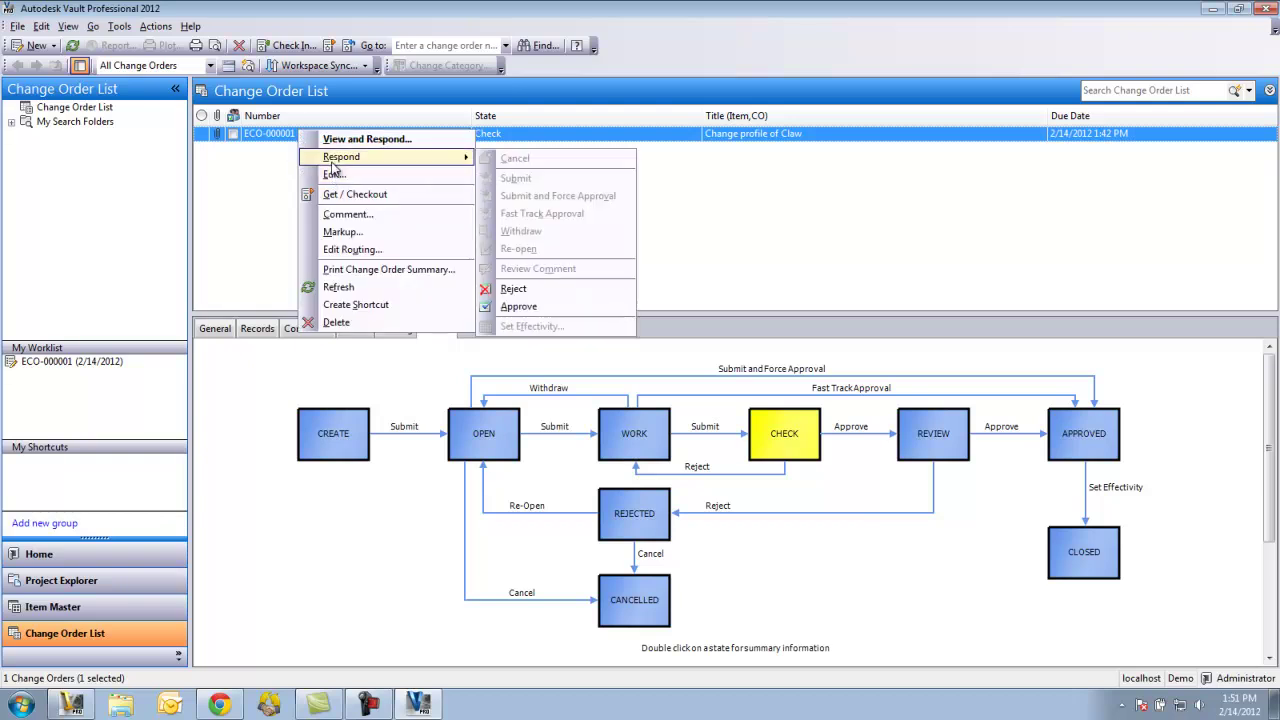
left_click(530, 309)
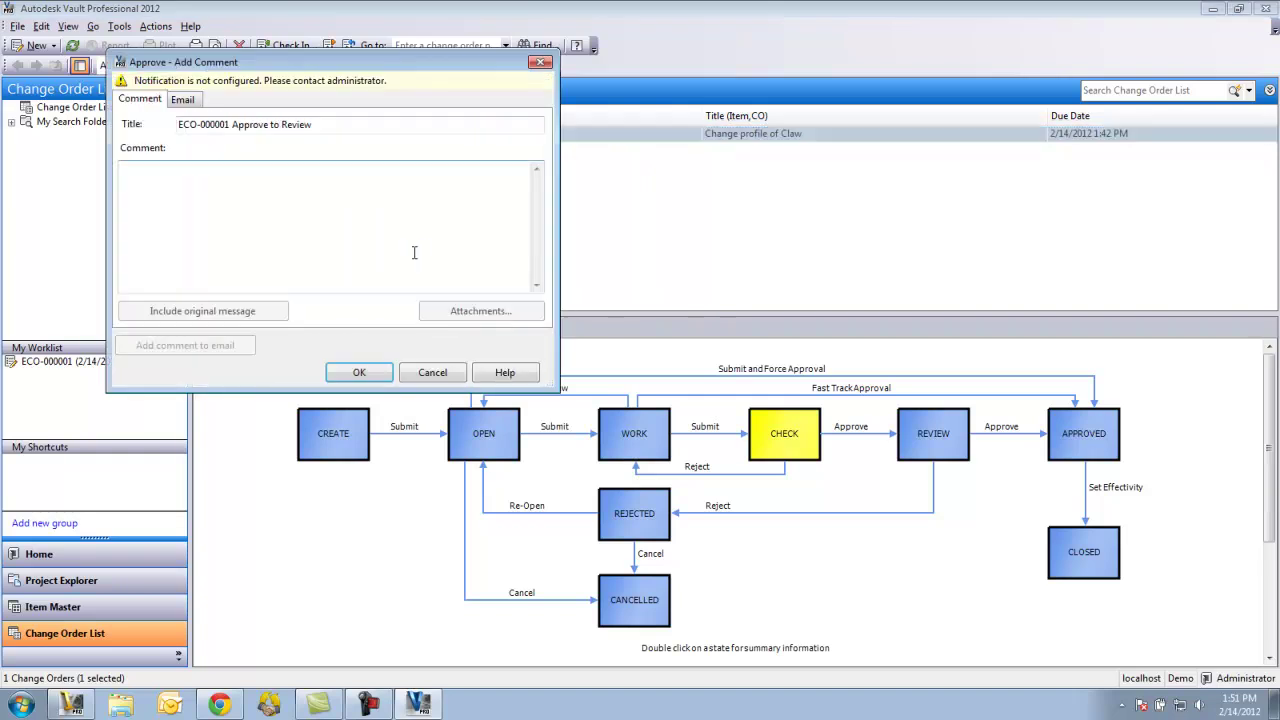
left_click(359, 373)
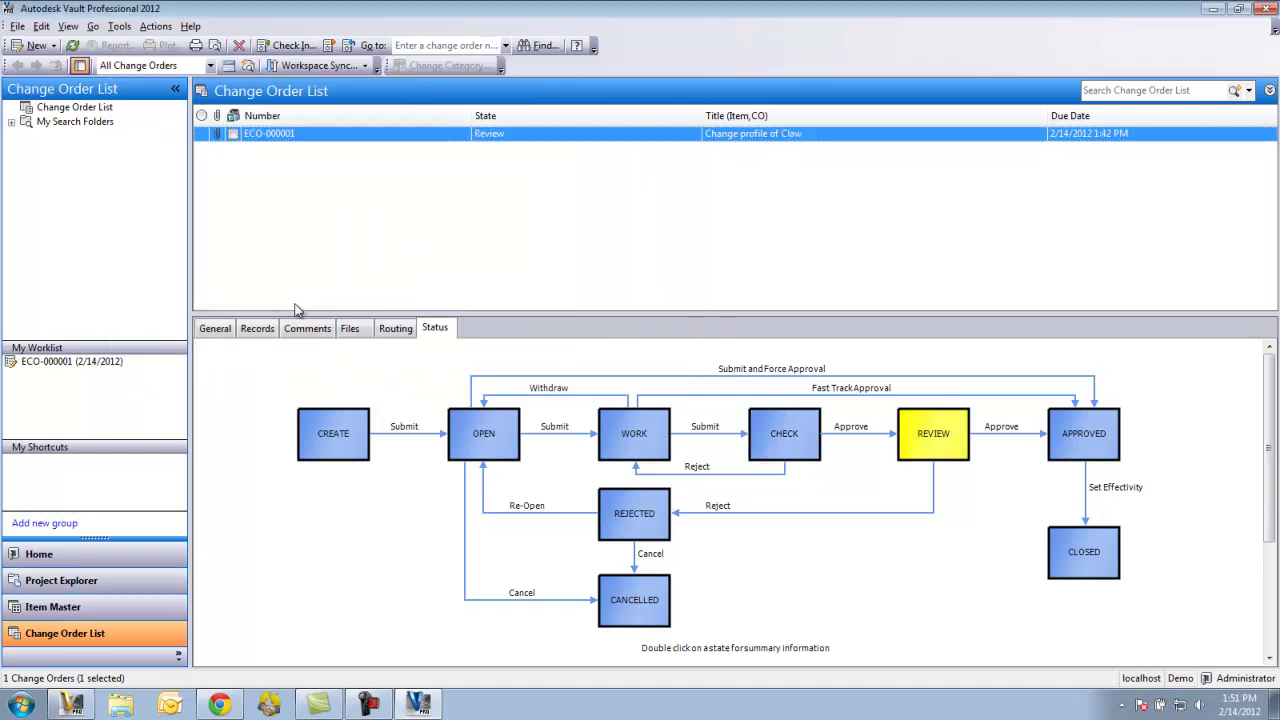
Step: Approve ECO-000001 at the Review stage so its status becomes Approved
right_click(263, 142)
mouse_move(316, 165)
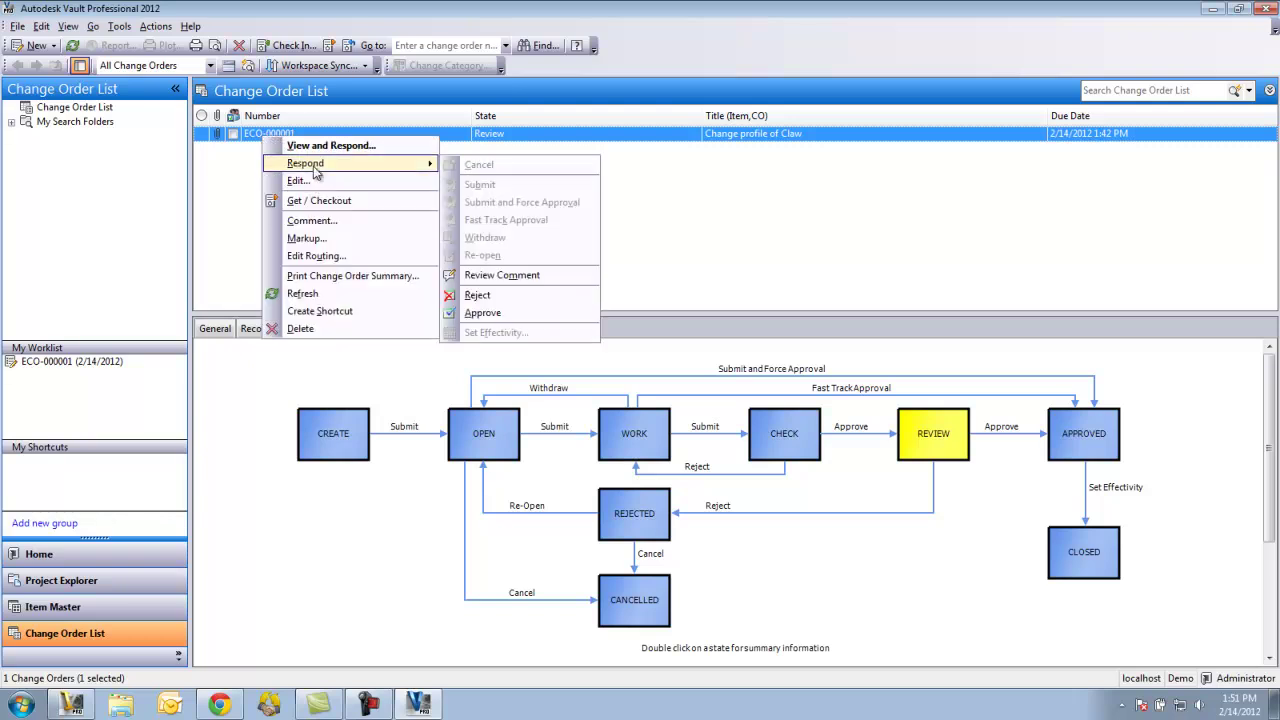
left_click(483, 313)
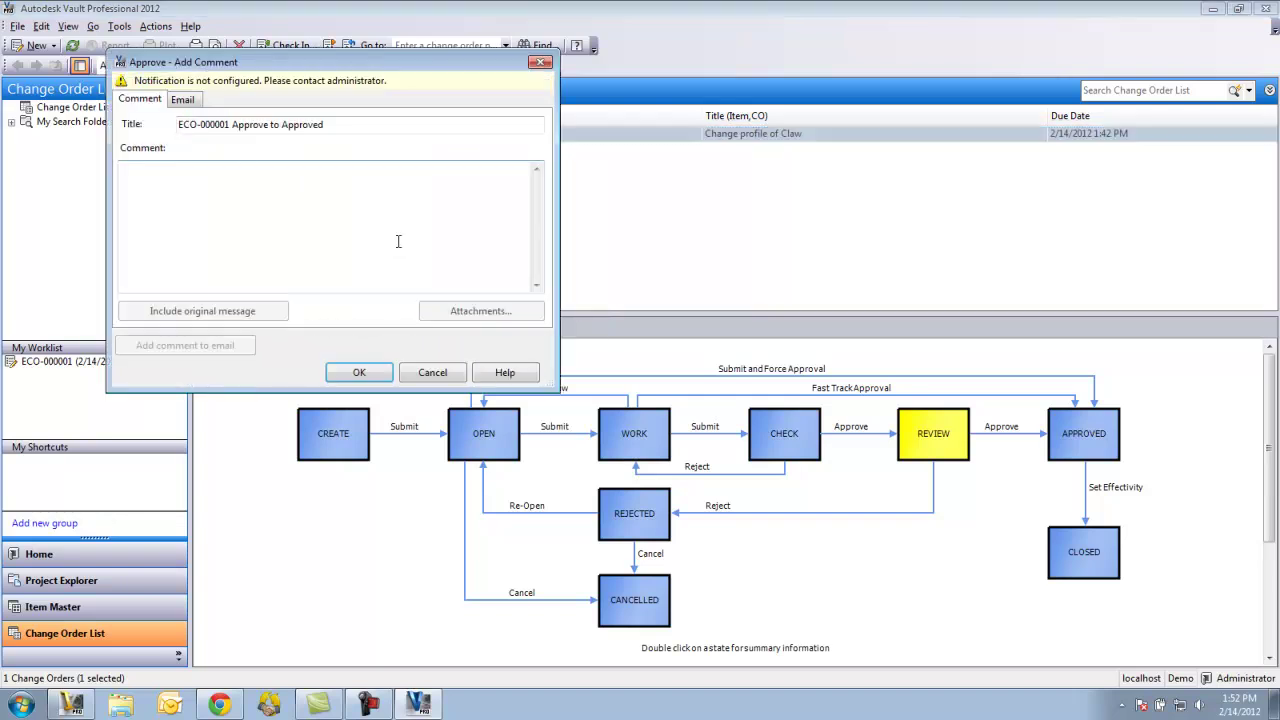
left_click(359, 373)
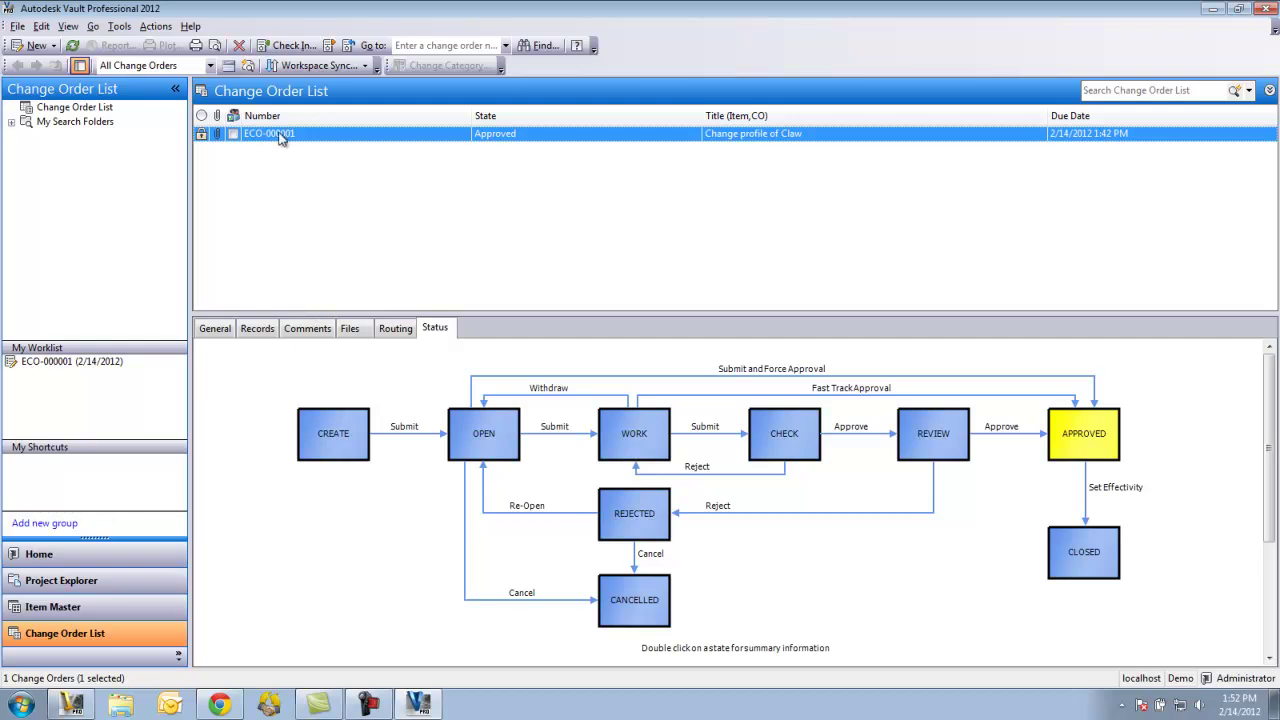
Step: Set effectivity on ECO-000001 with the comment 'Effective immediately', closing the change order
right_click(280, 138)
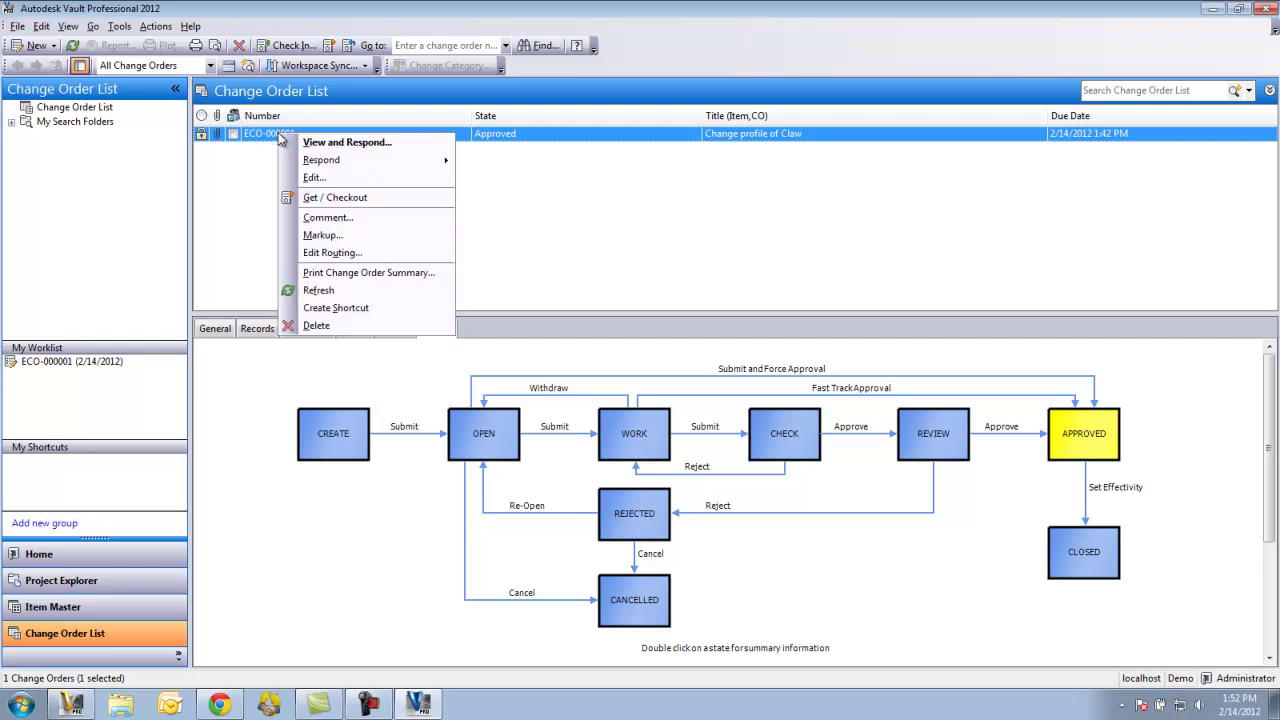
mouse_move(330, 160)
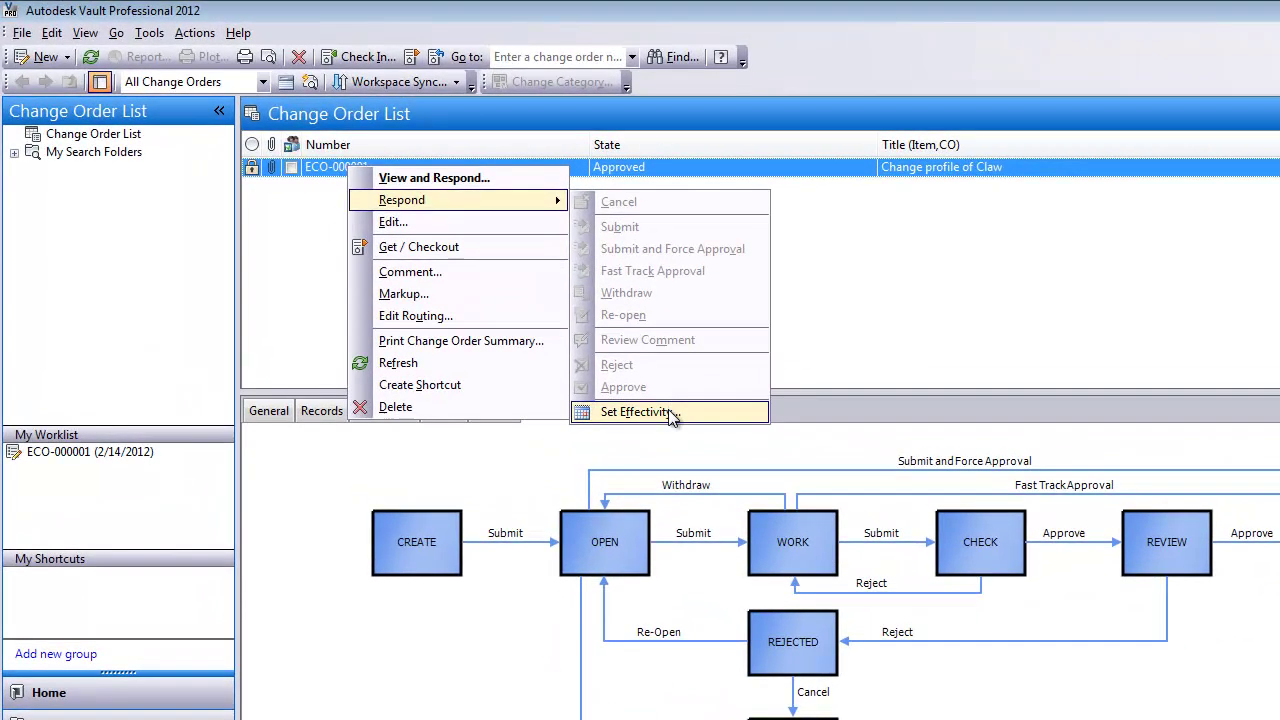
left_click(668, 412)
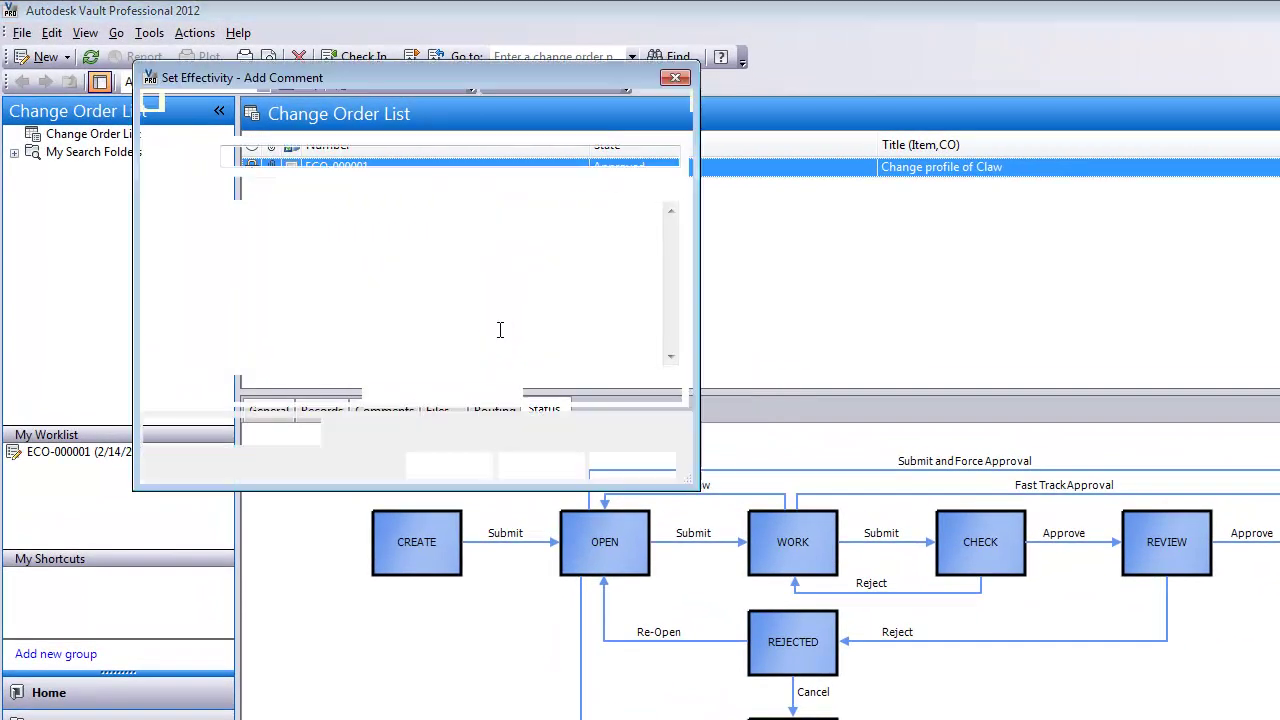
left_click(326, 244)
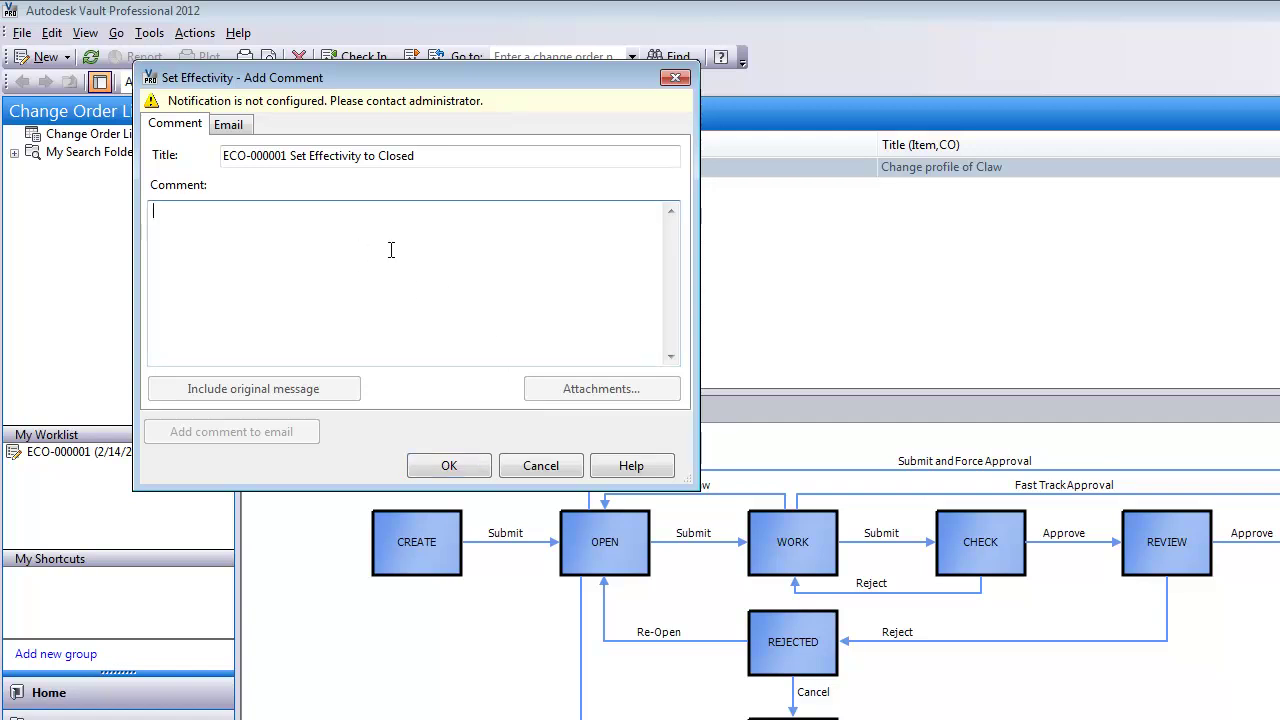
type("Effective immediately")
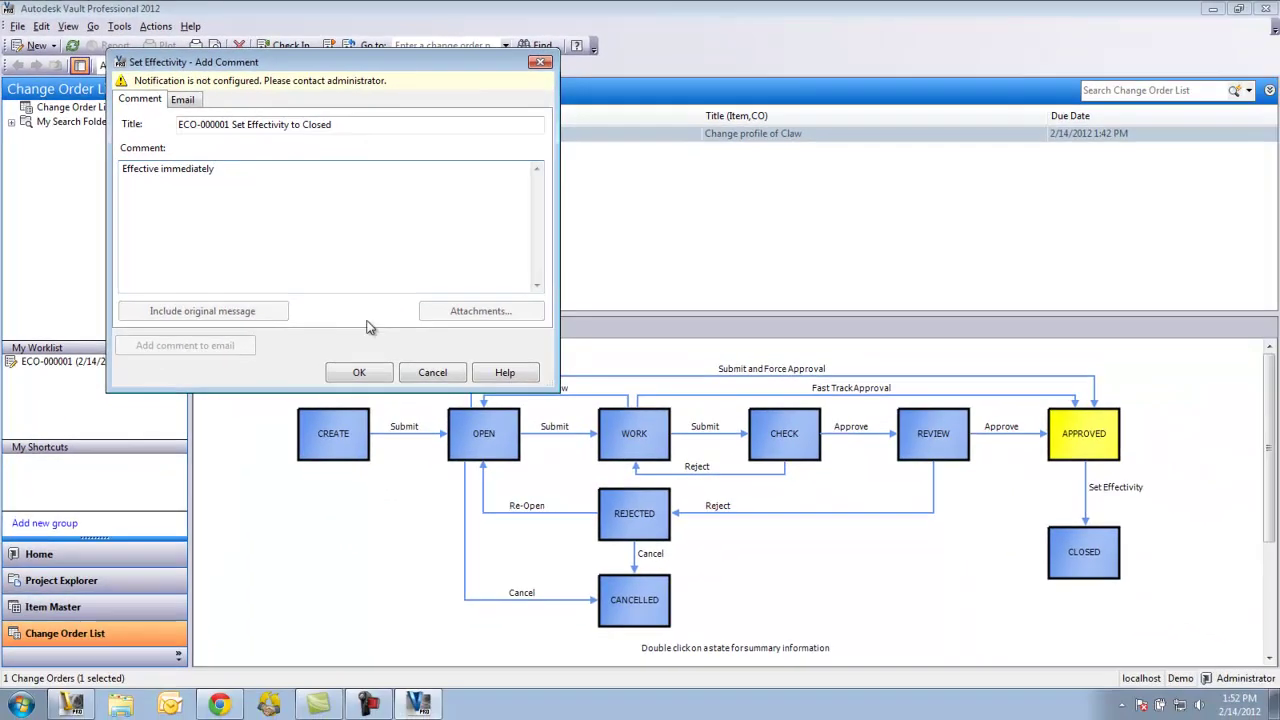
left_click(359, 372)
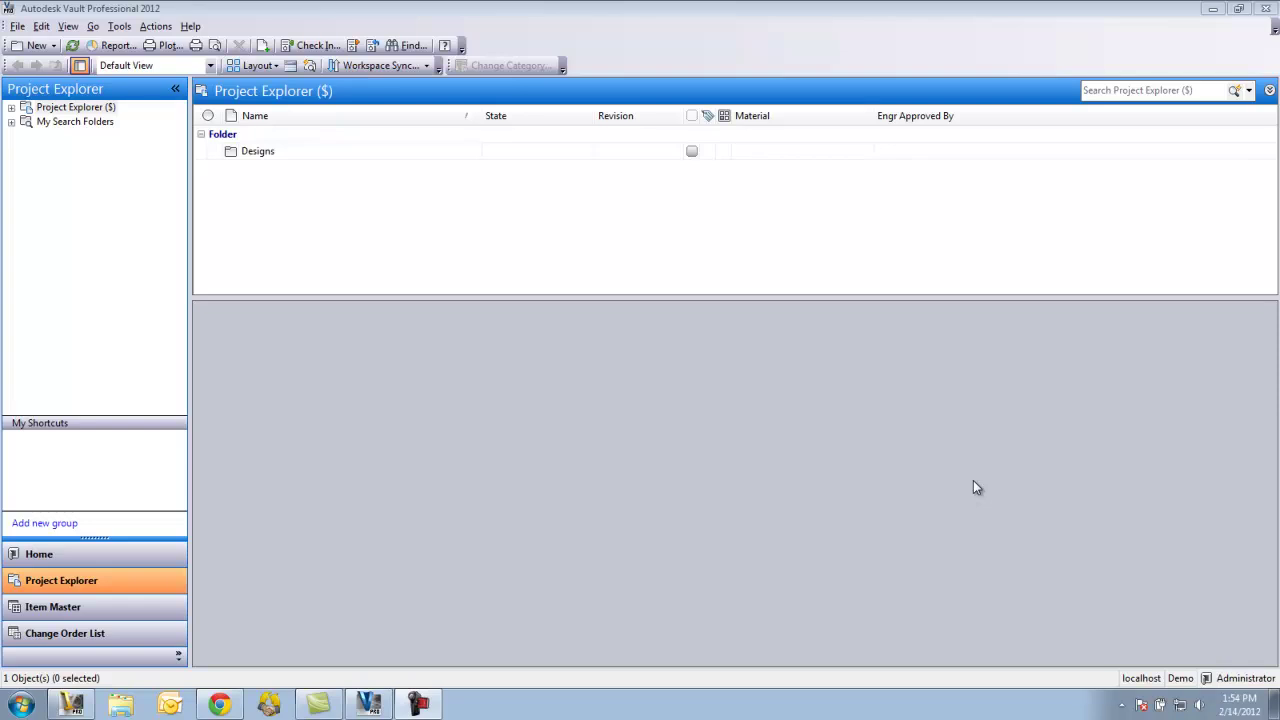
Step: Browse to Designs > AOTC_Designs > Spyder Lifter 3 arm and select Claw.ipt
left_click(15, 114)
left_click(26, 122)
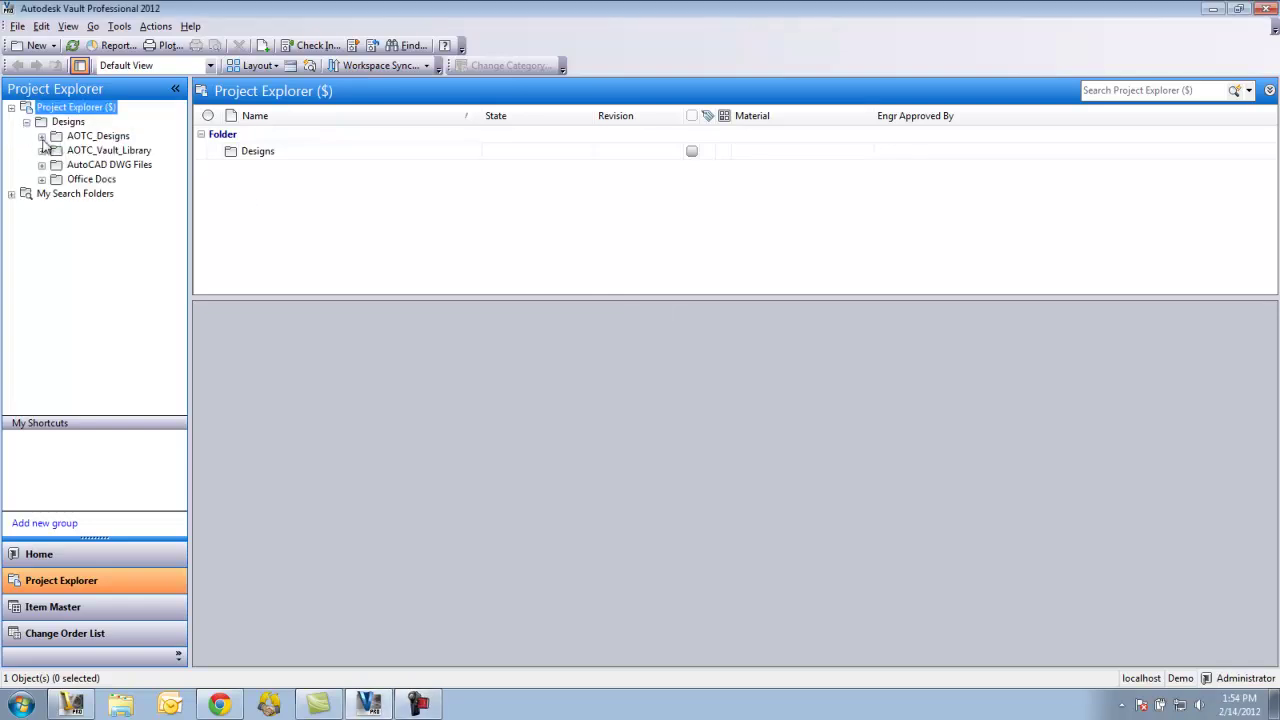
left_click(41, 136)
left_click(114, 166)
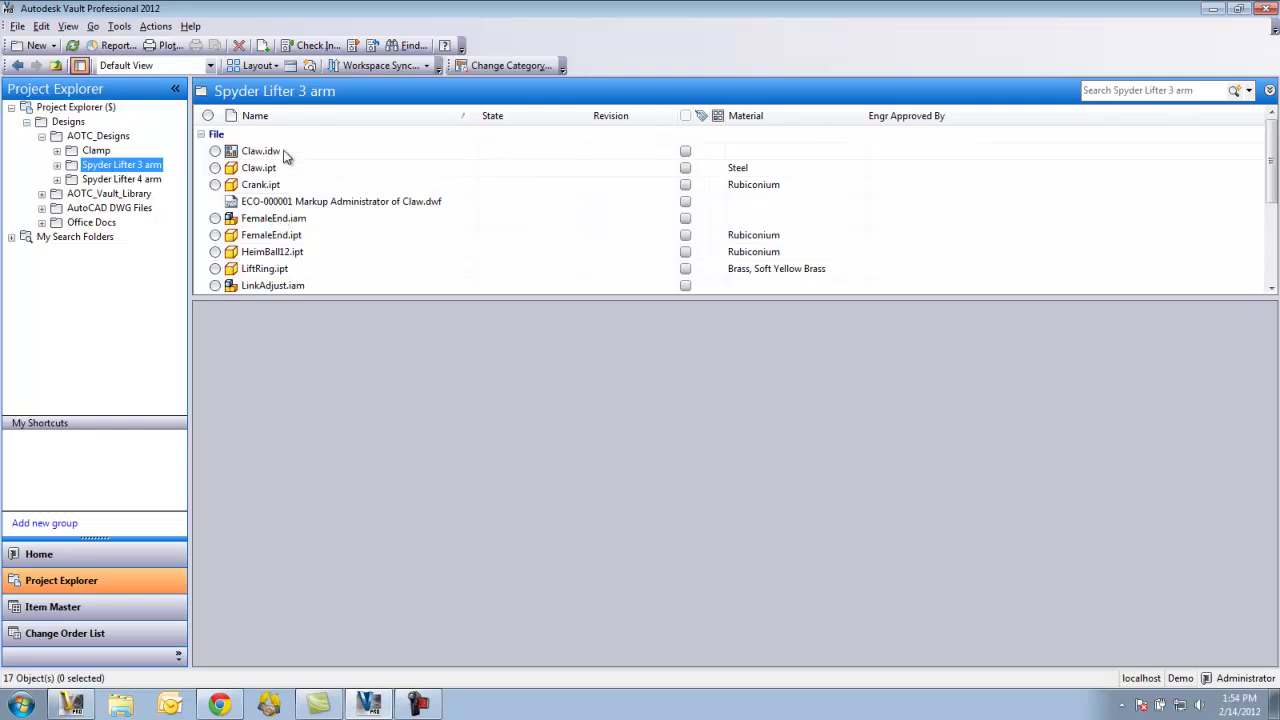
left_click(283, 155)
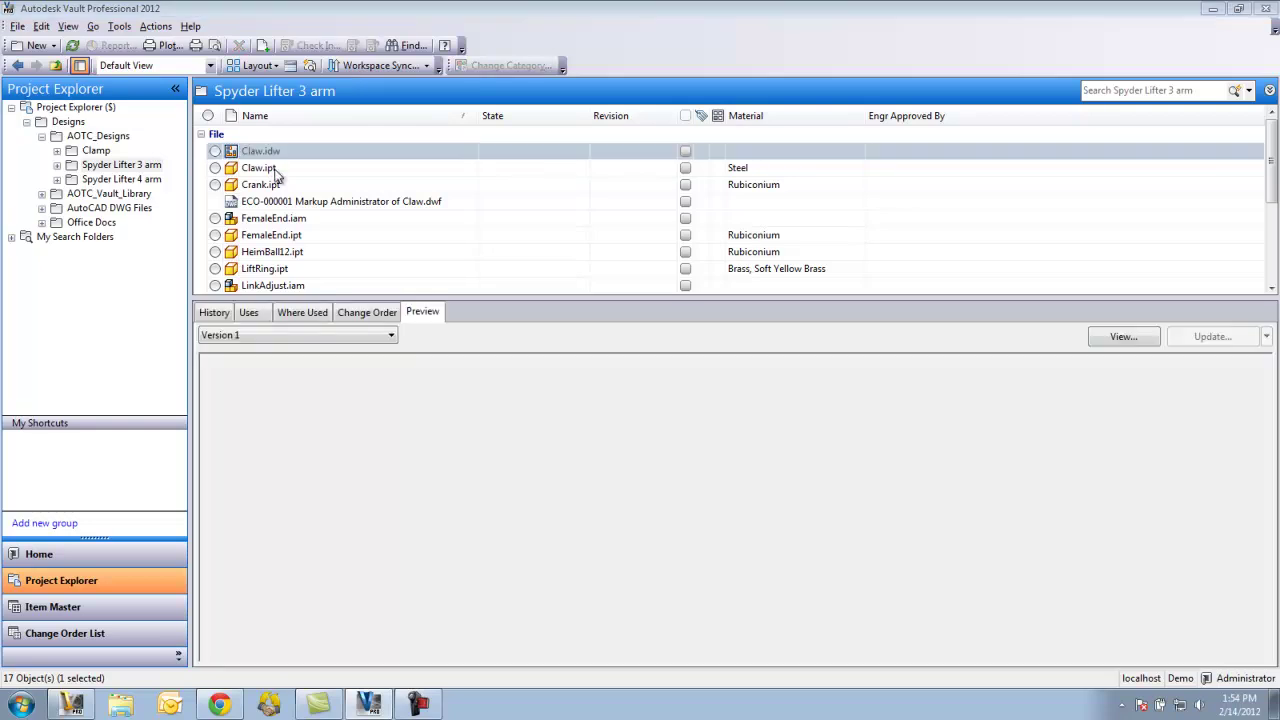
left_click(273, 168)
Step: Assign Claw.ipt to a new Part item 003 through the Assign Item wizard
right_click(299, 175)
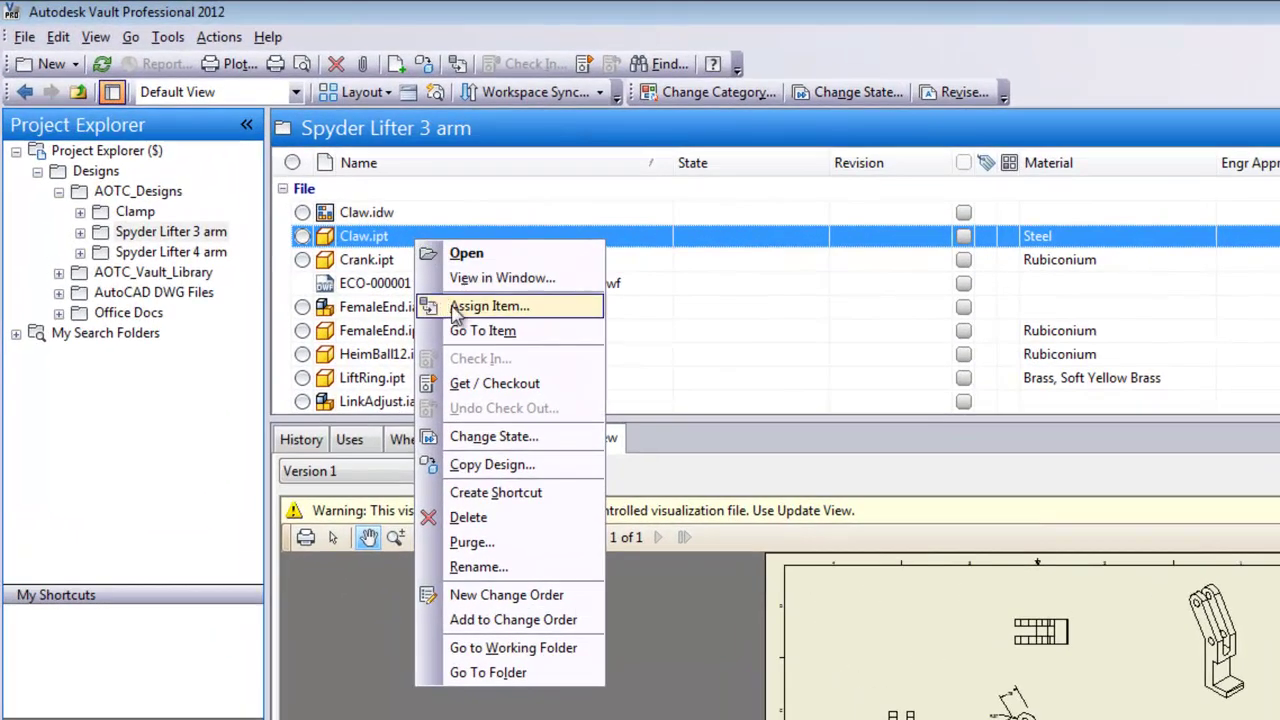
left_click(462, 310)
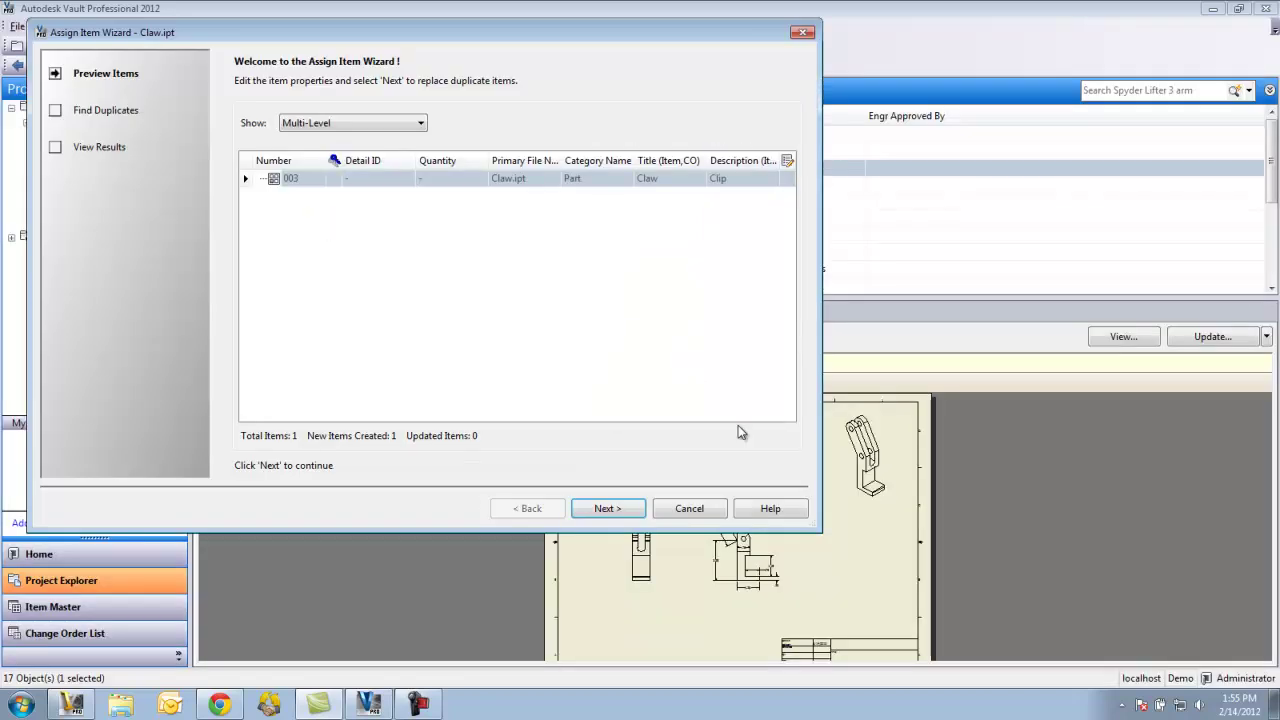
left_click_drag(821, 530, 968, 569)
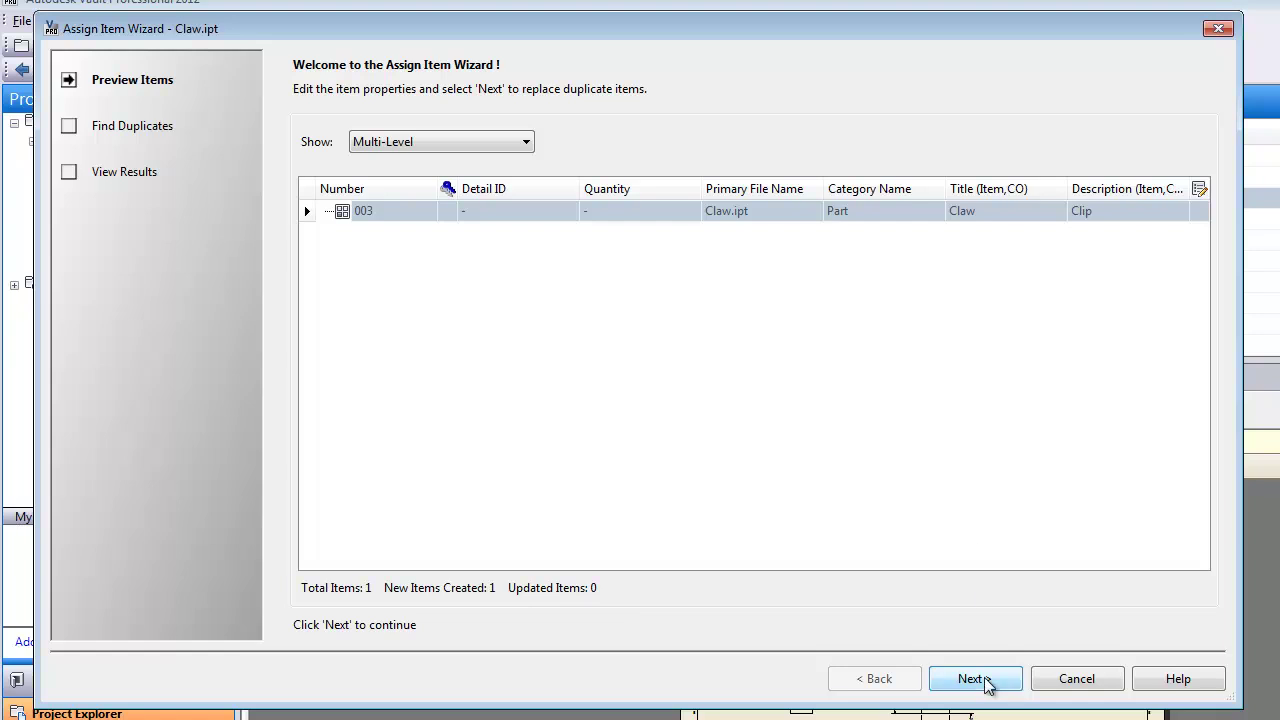
left_click(971, 679)
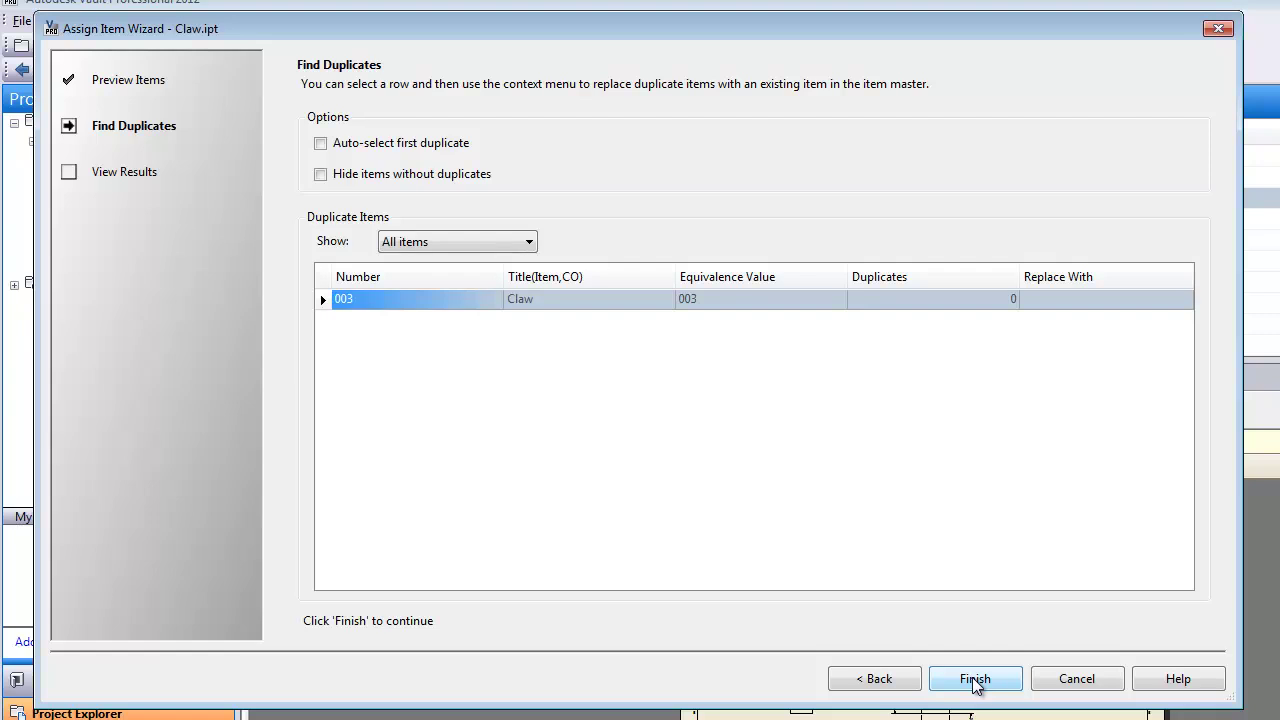
left_click(975, 679)
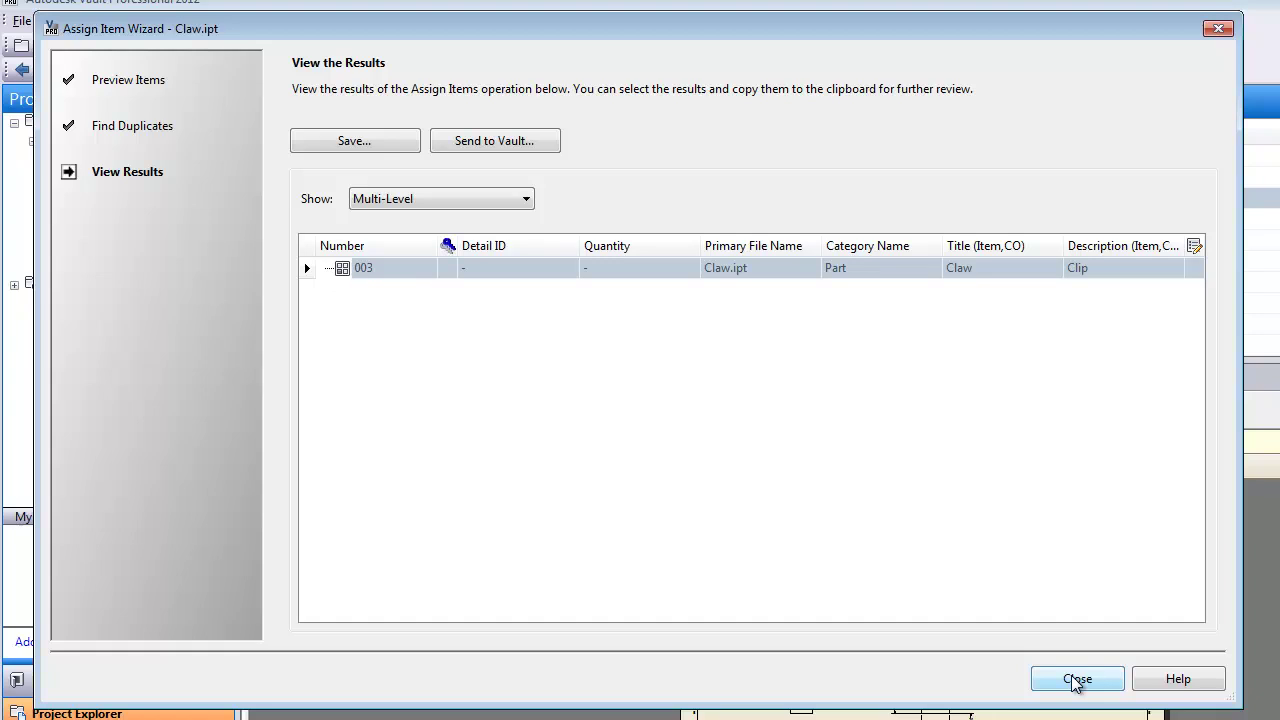
left_click(1076, 680)
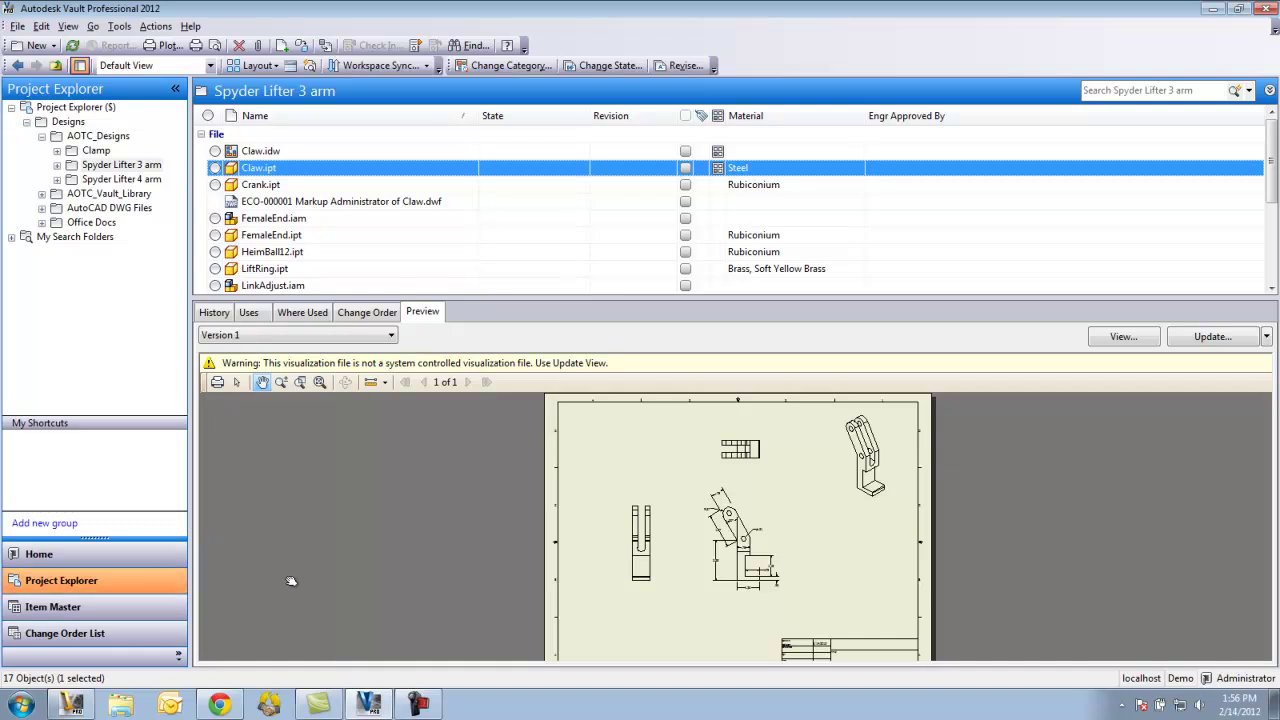
Step: Open item 003 from the Item Master for editing
left_click(133, 609)
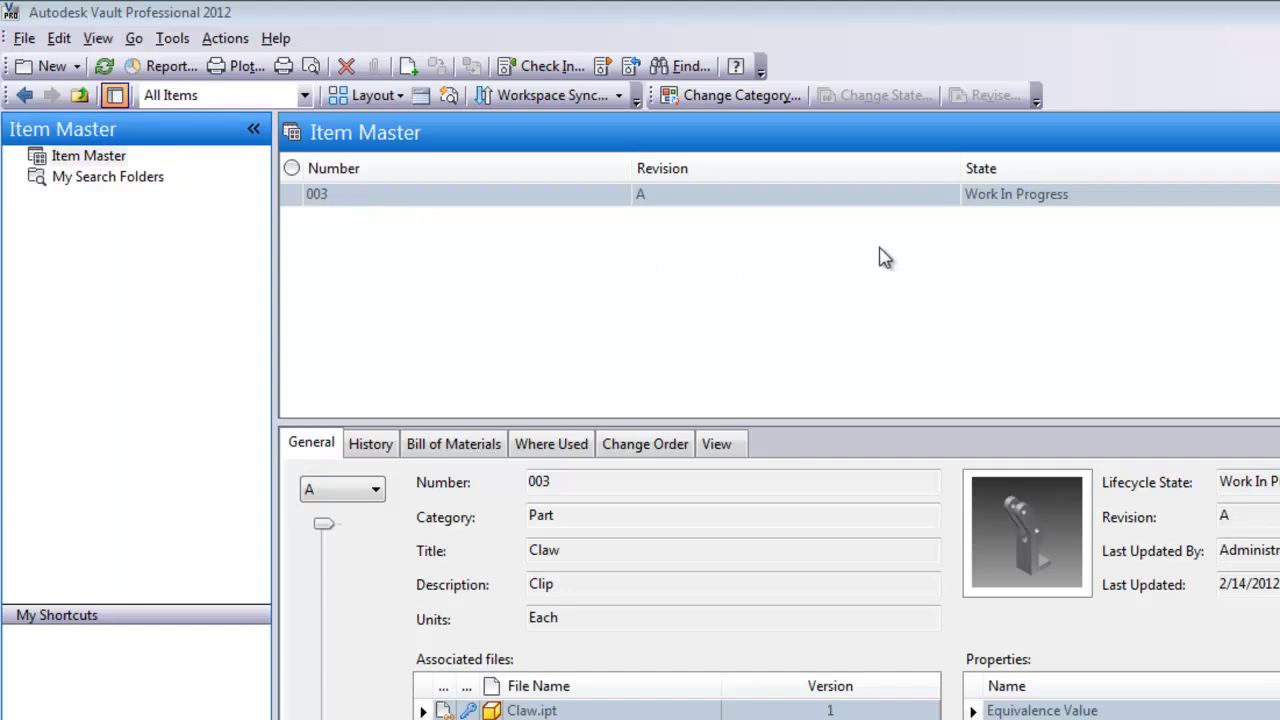
left_click(343, 195)
right_click(343, 197)
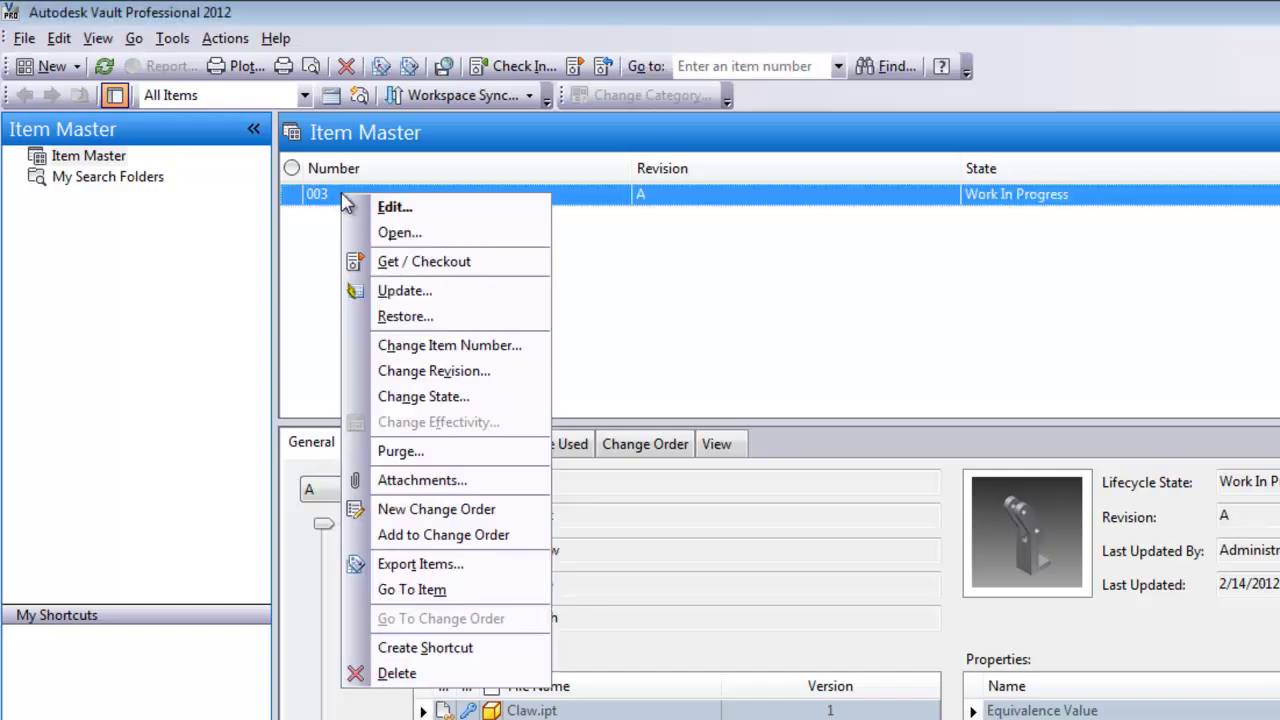
left_click(383, 203)
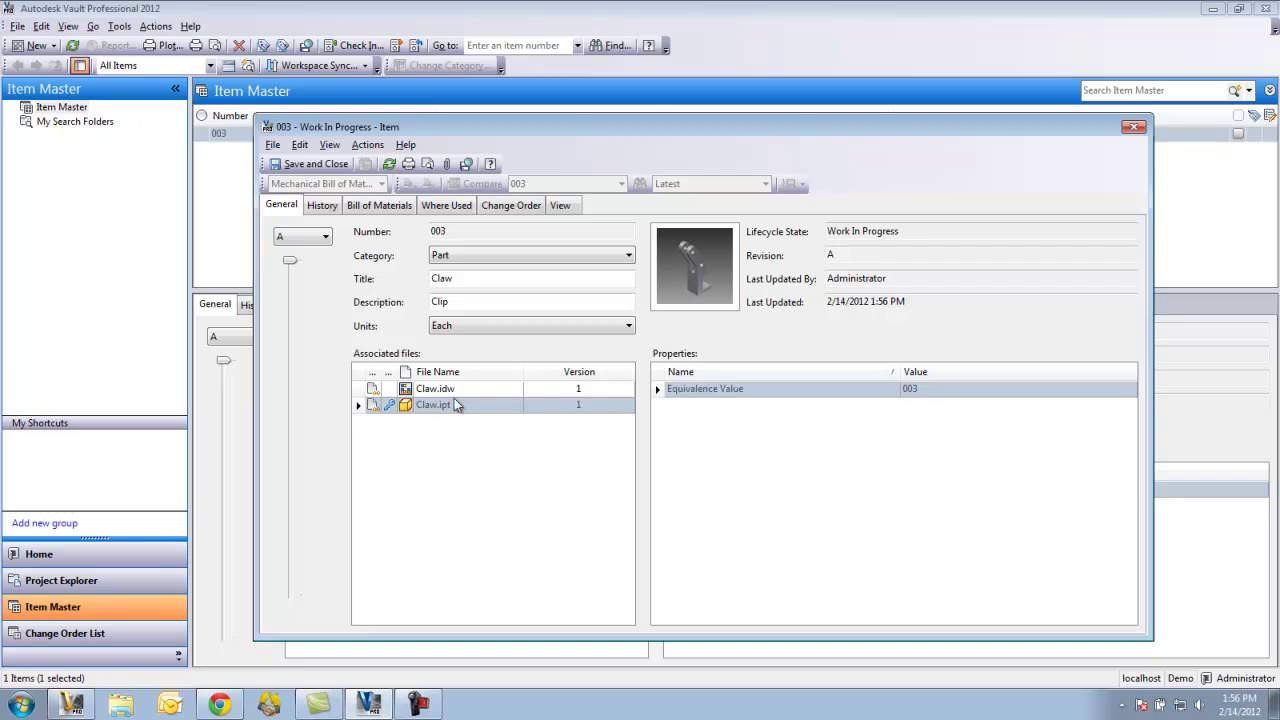
left_click(380, 388)
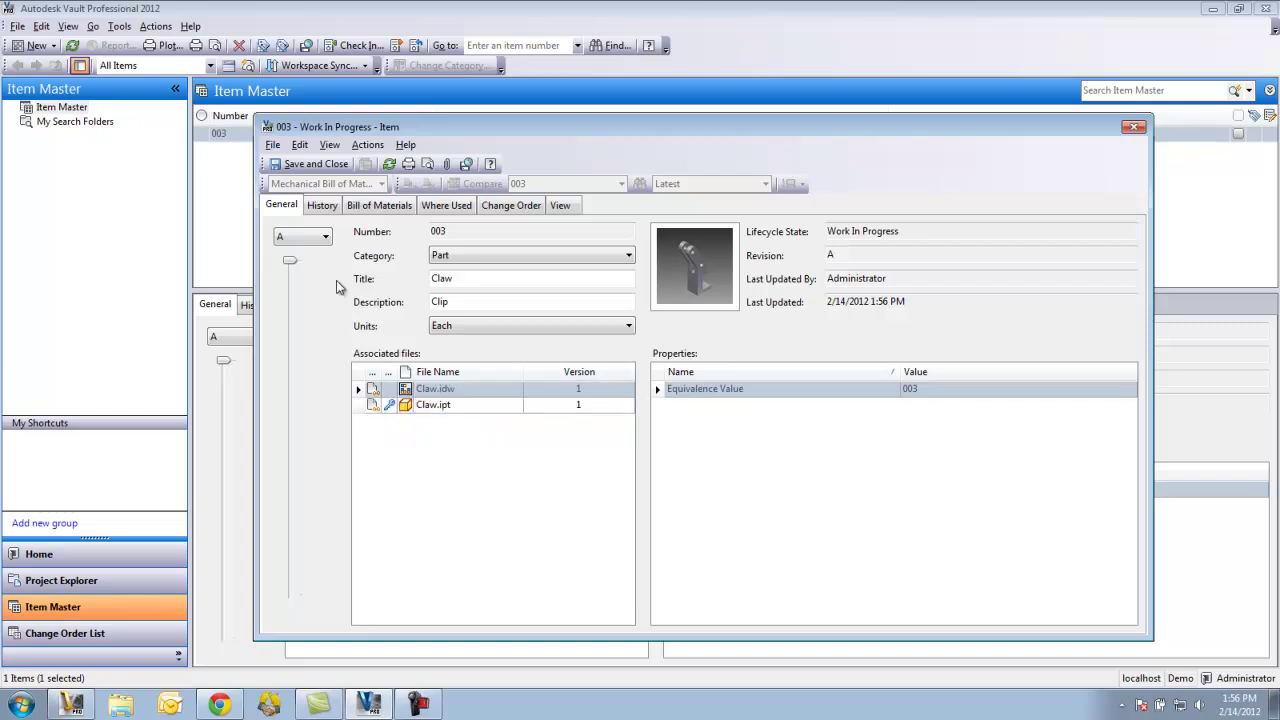
Step: Review item 003's History, Bill of Materials, Where Used, Change Order and View tabs
left_click(323, 206)
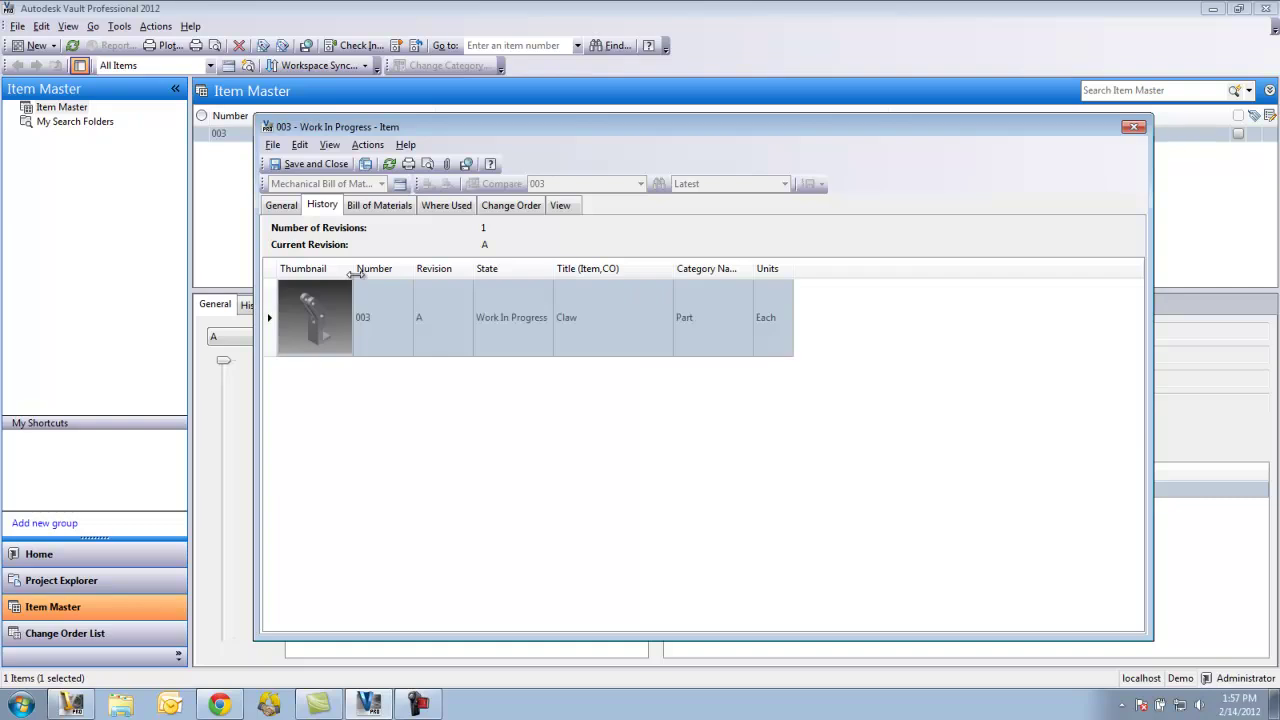
left_click(374, 207)
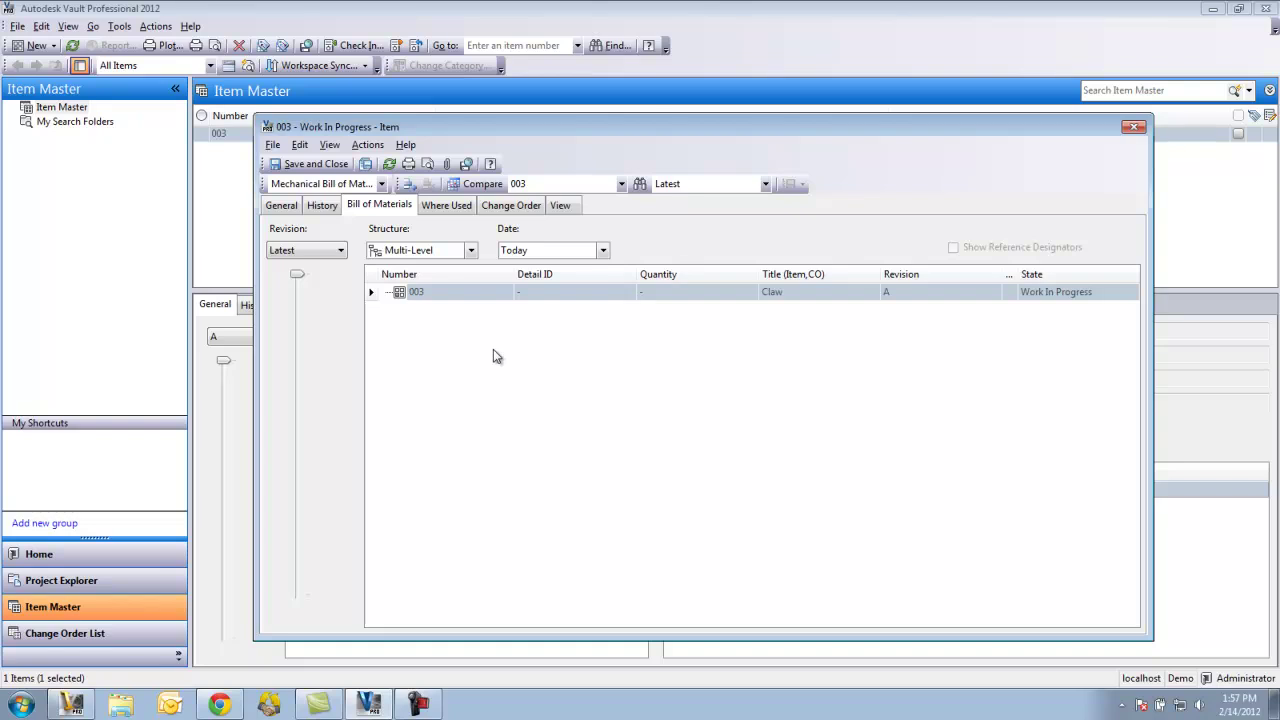
left_click(446, 206)
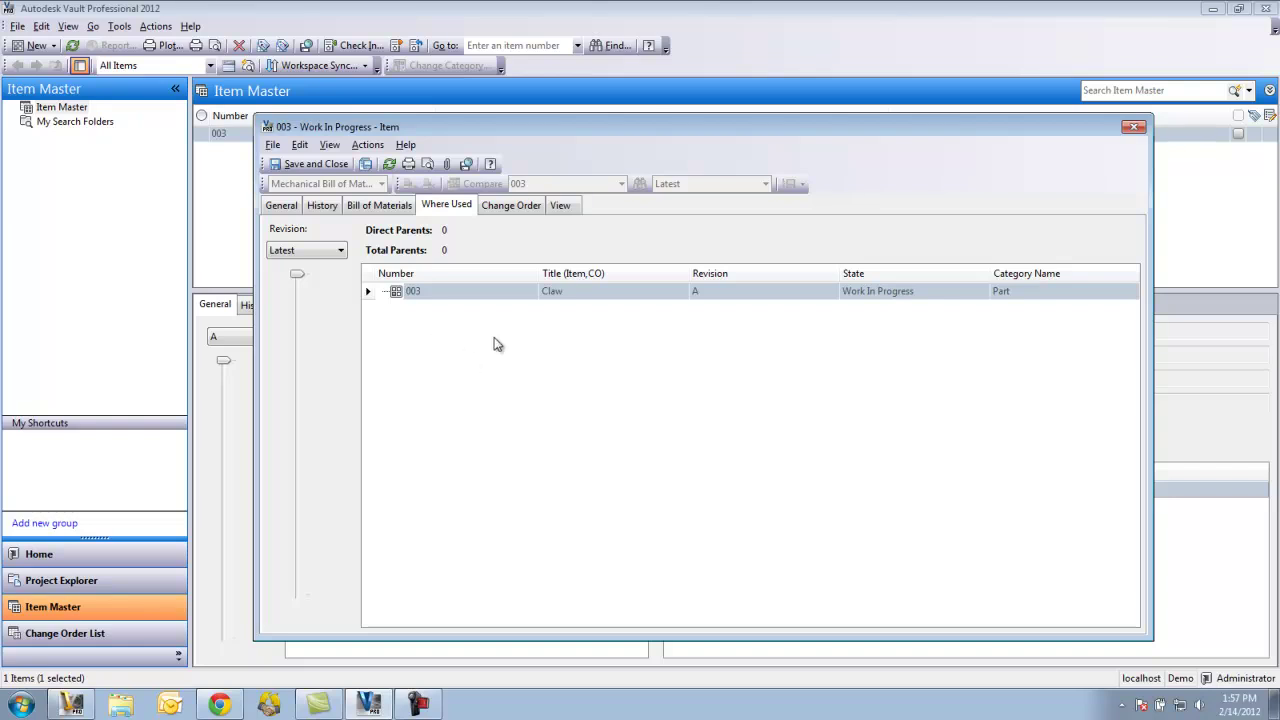
left_click(508, 207)
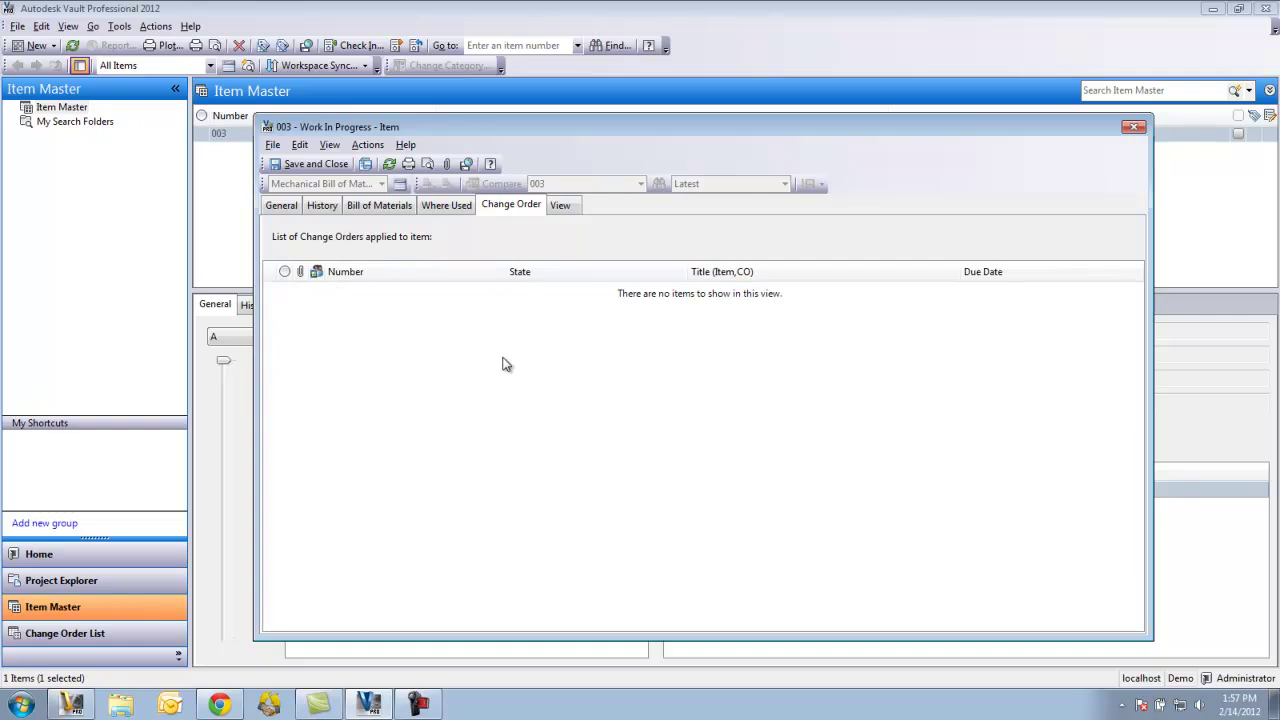
left_click(560, 205)
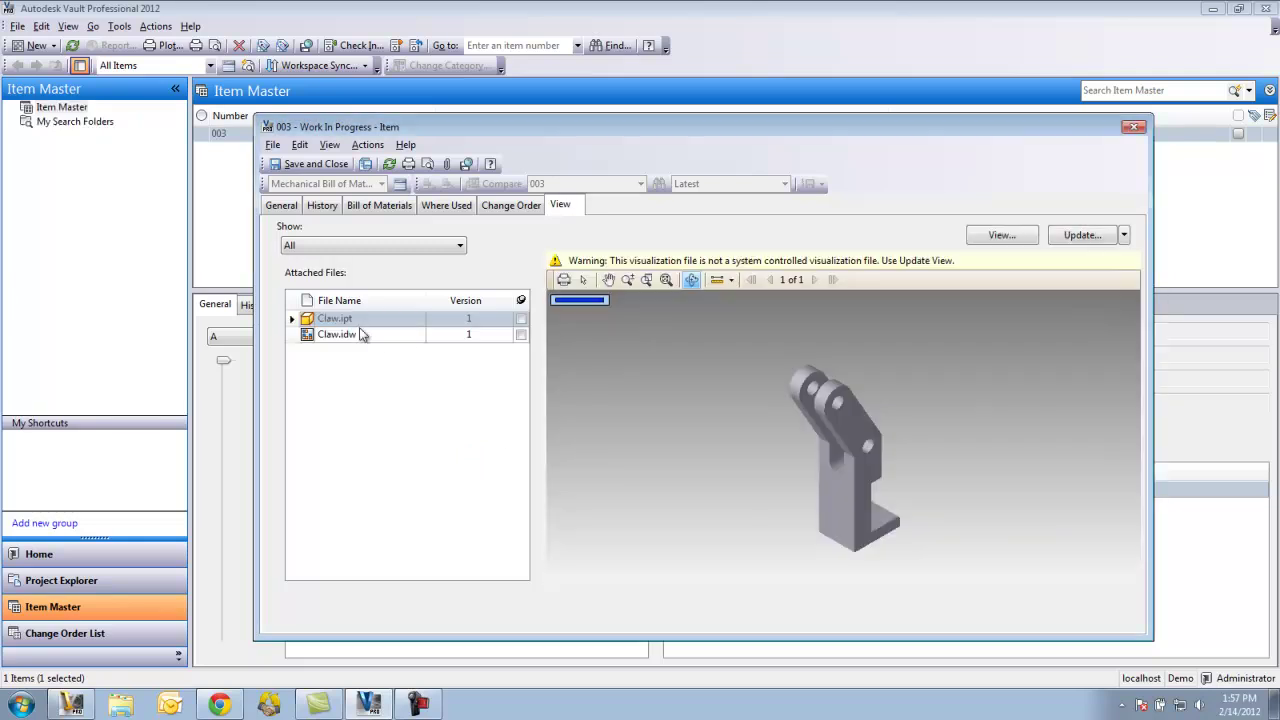
Step: Preview the Claw.idw drawing, then save and close item 003 from the General tab
left_click(352, 335)
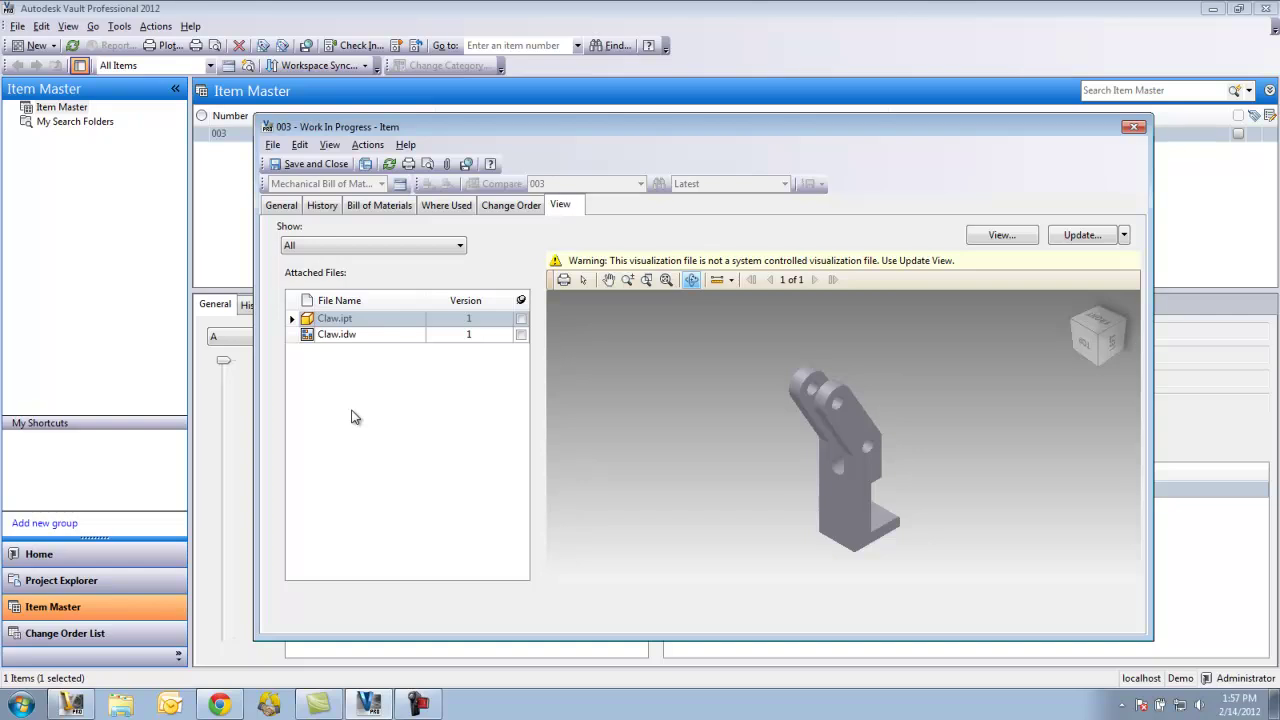
left_click(363, 334)
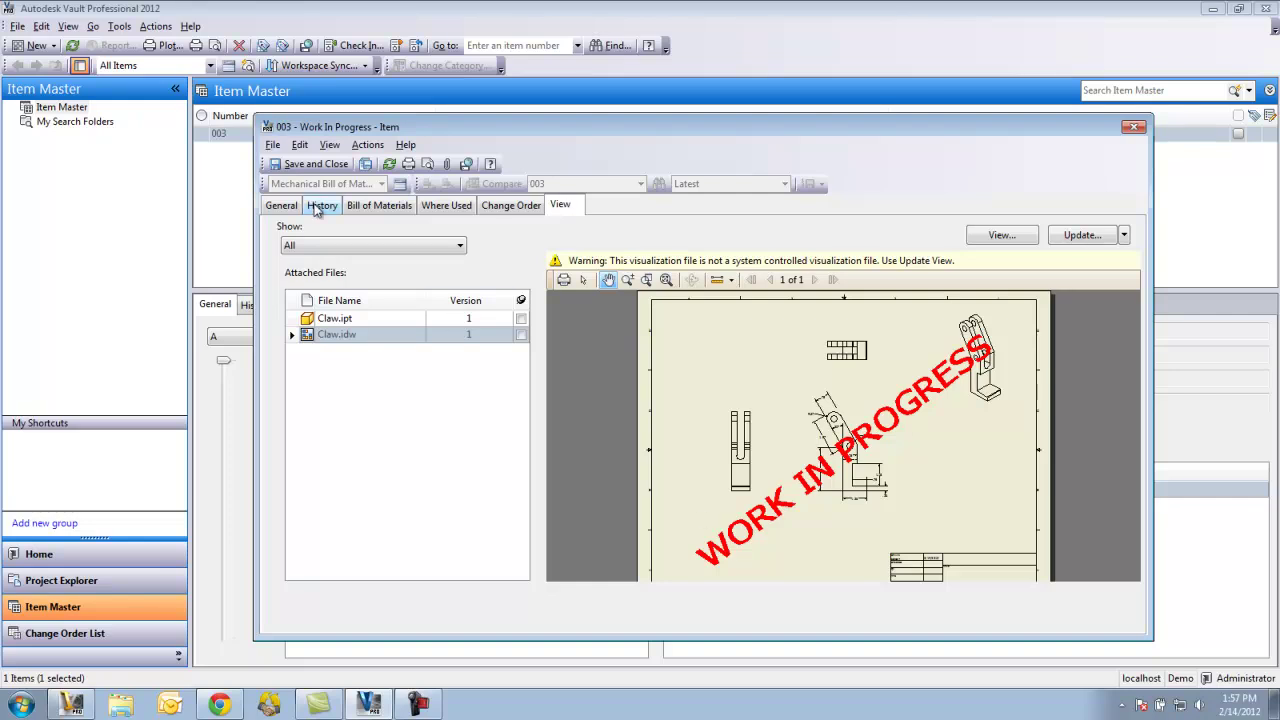
left_click(281, 205)
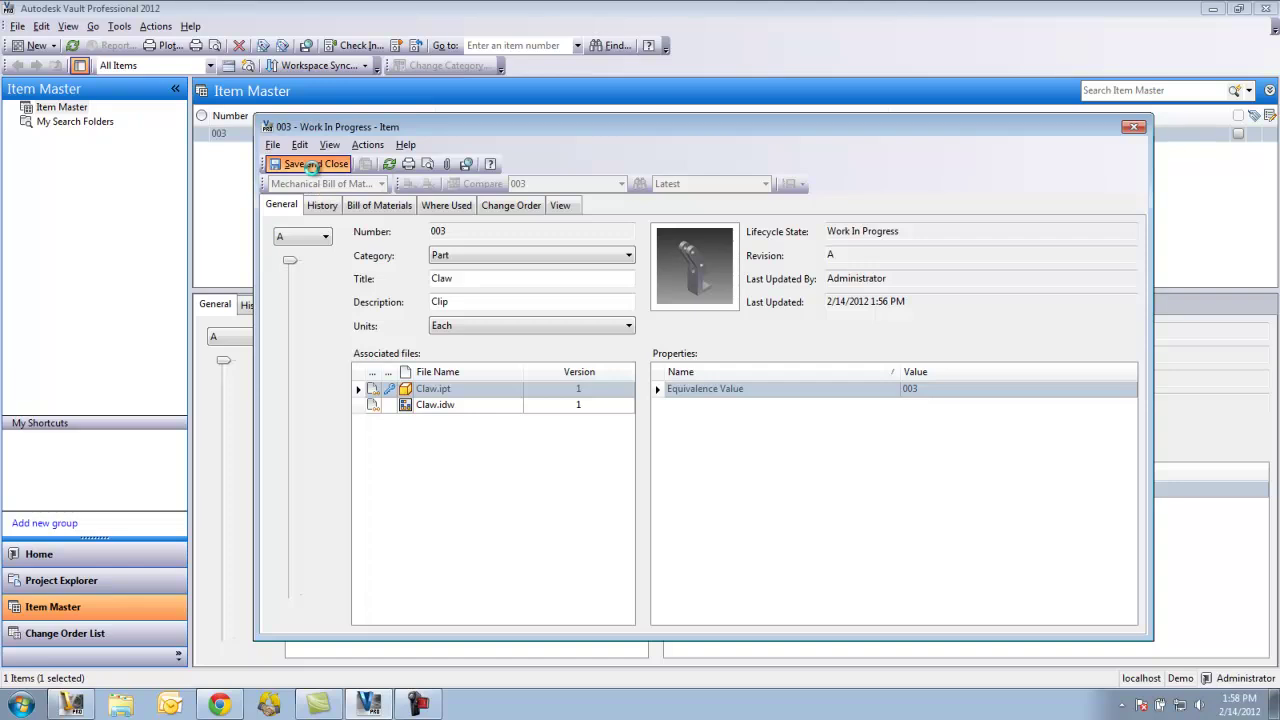
left_click(310, 164)
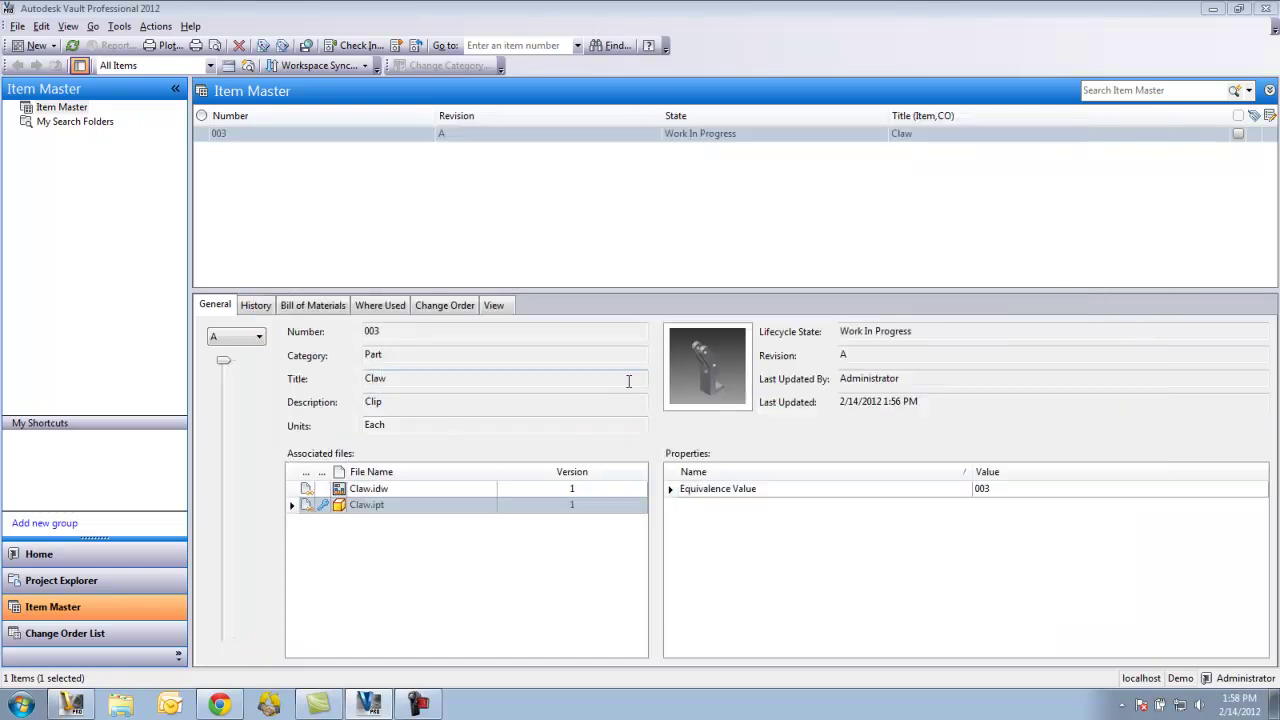